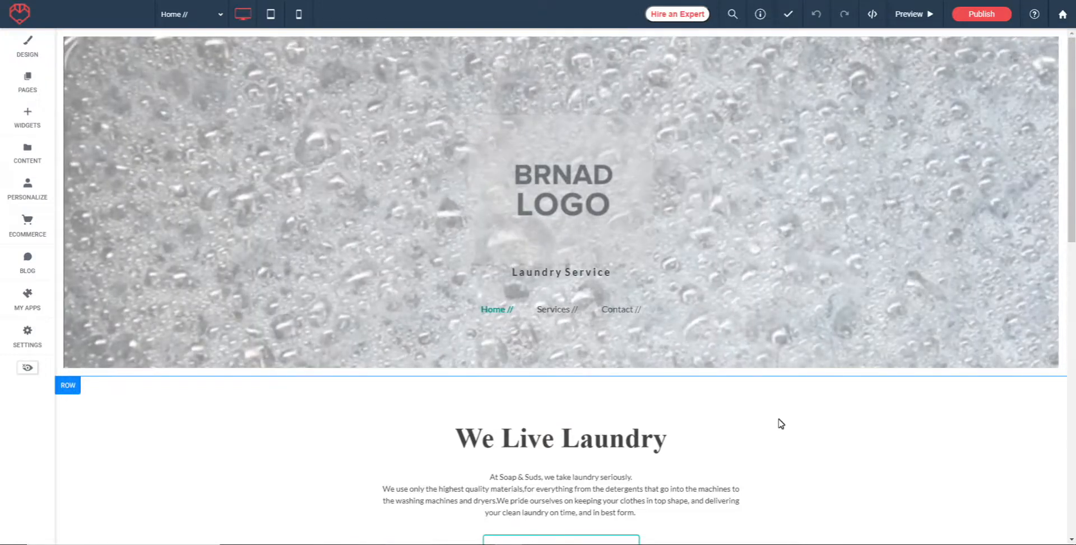
Add a List widget to the Home page between the header image and the "We Live Laundry" section.
scroll(685, 399, down, 4)
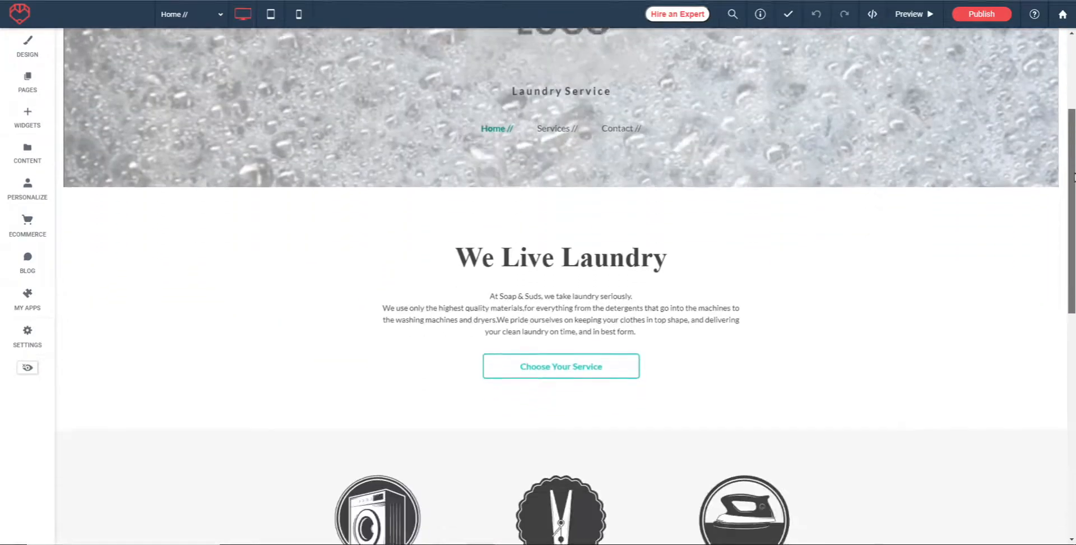
scroll(754, 181, down, 1)
scroll(754, 181, up, 5)
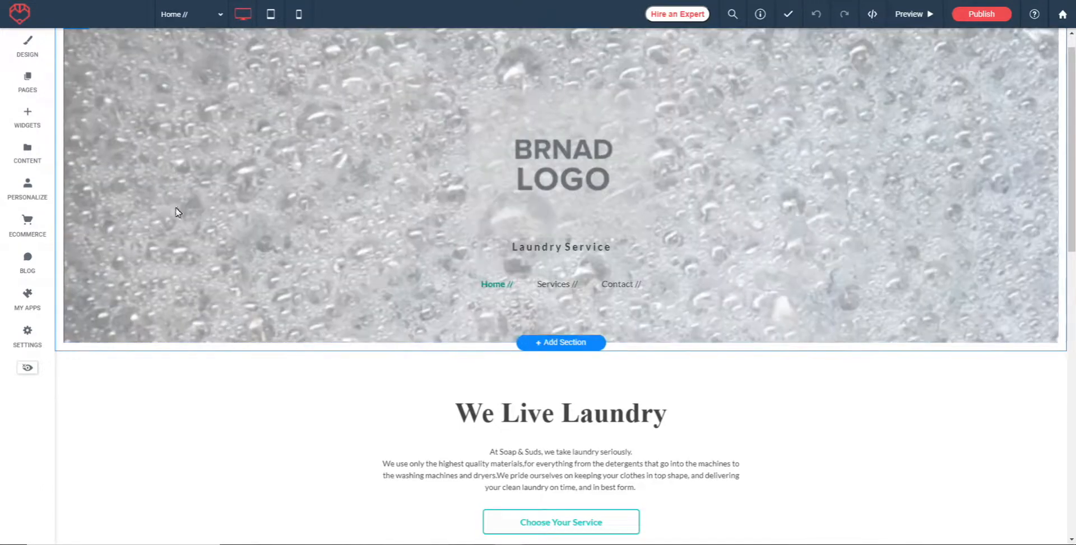
click(28, 121)
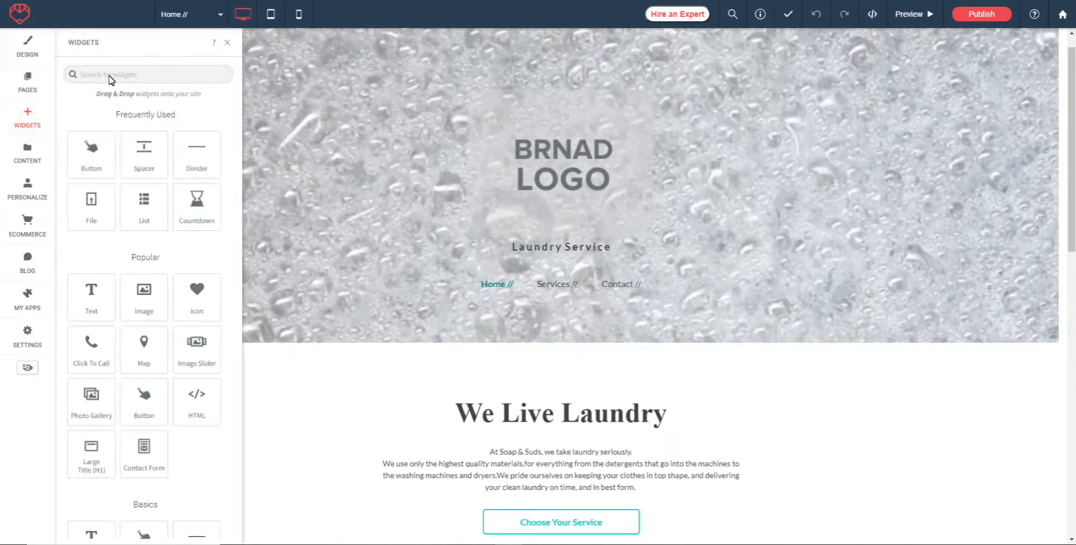
scroll(140, 143, down, 5)
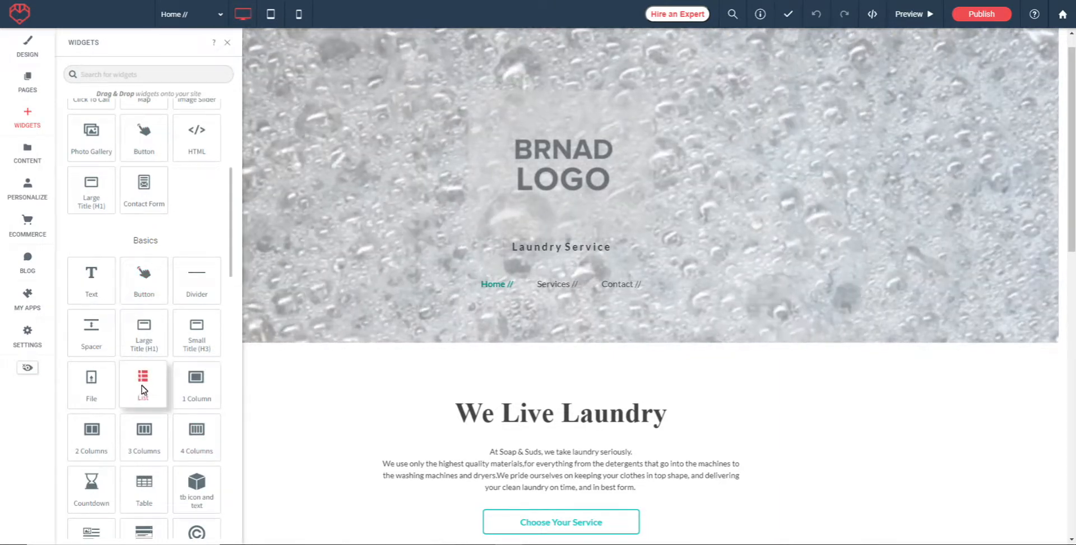
drag(143, 391, 543, 374)
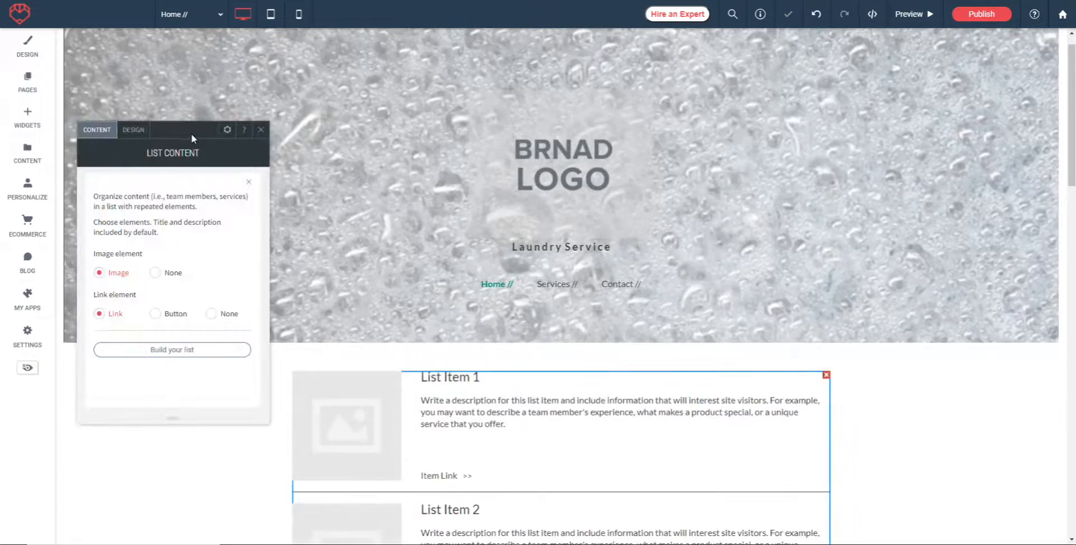
click(742, 203)
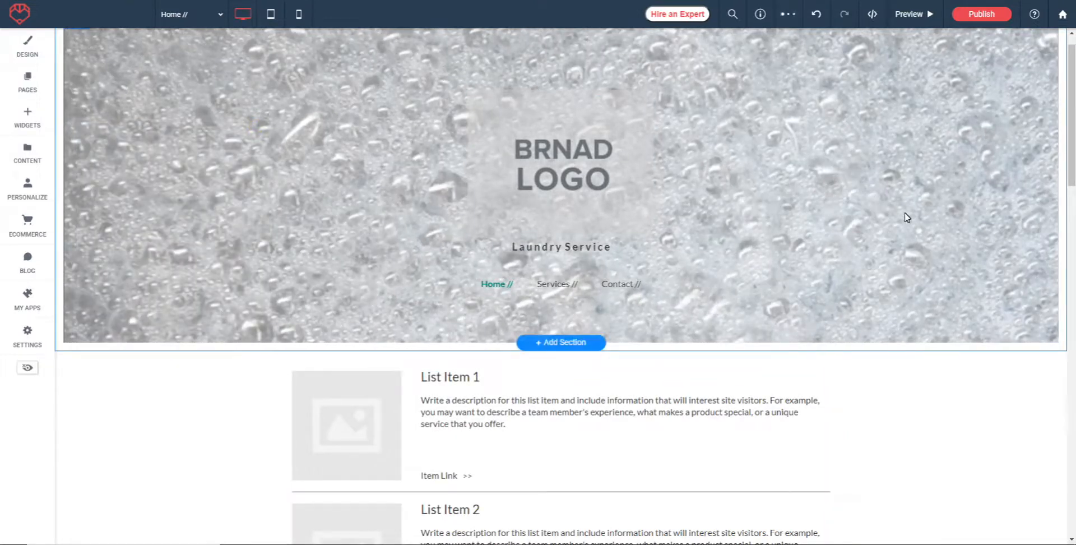
Open the content settings of the newly added list.
scroll(907, 217, down, 4)
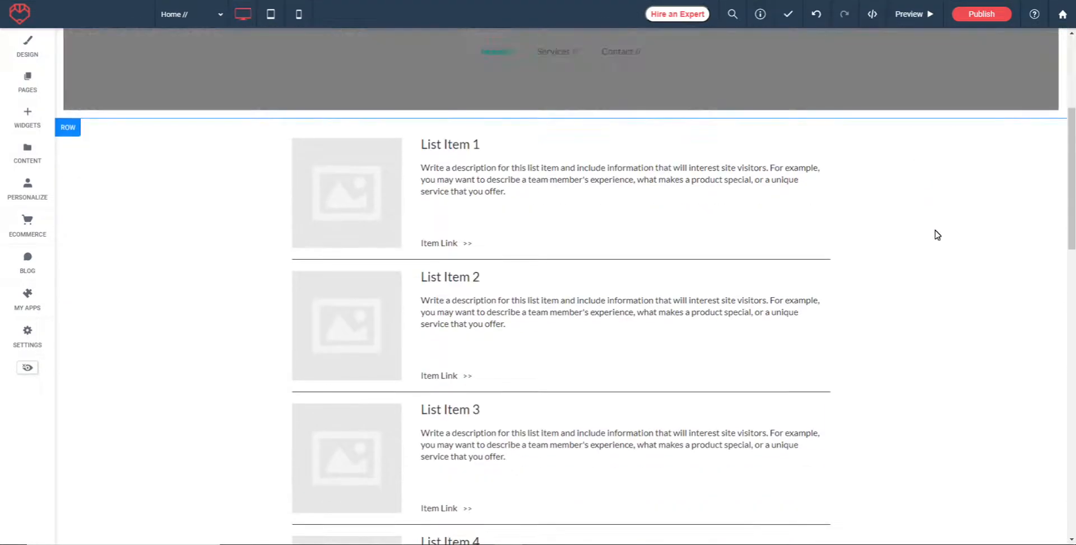
mouse_move(1069, 130)
mouse_down()
mouse_move(1068, 162)
mouse_move(1069, 137)
mouse_up()
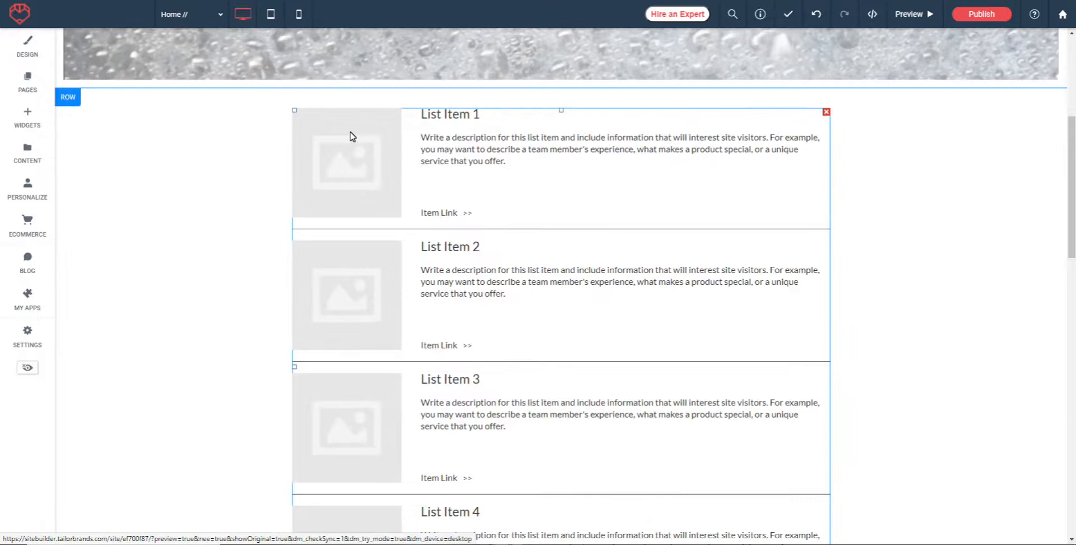
click(349, 136)
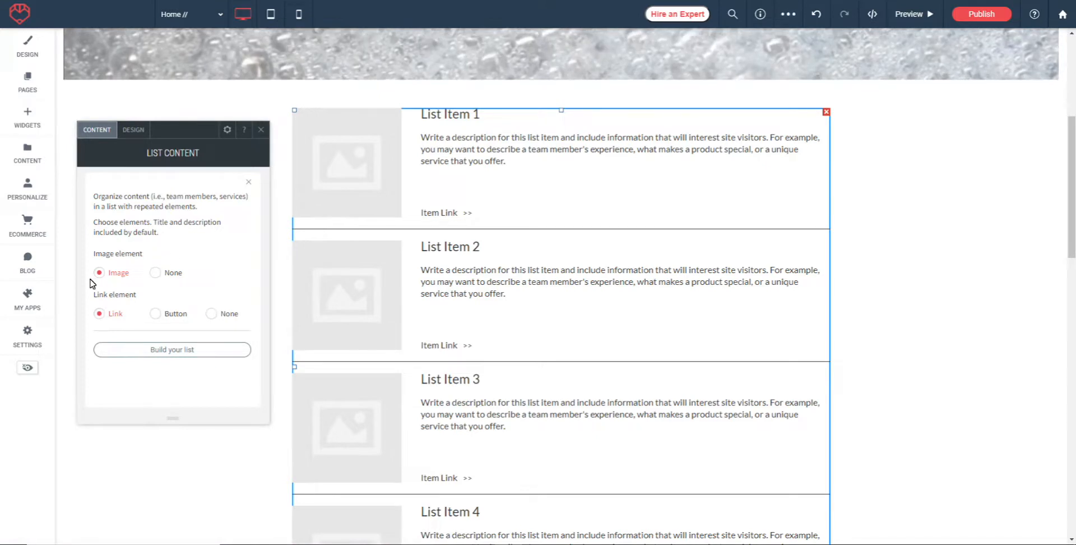
Try the None option for the image element and Button and None for the link element, ending on Image and Link.
click(155, 273)
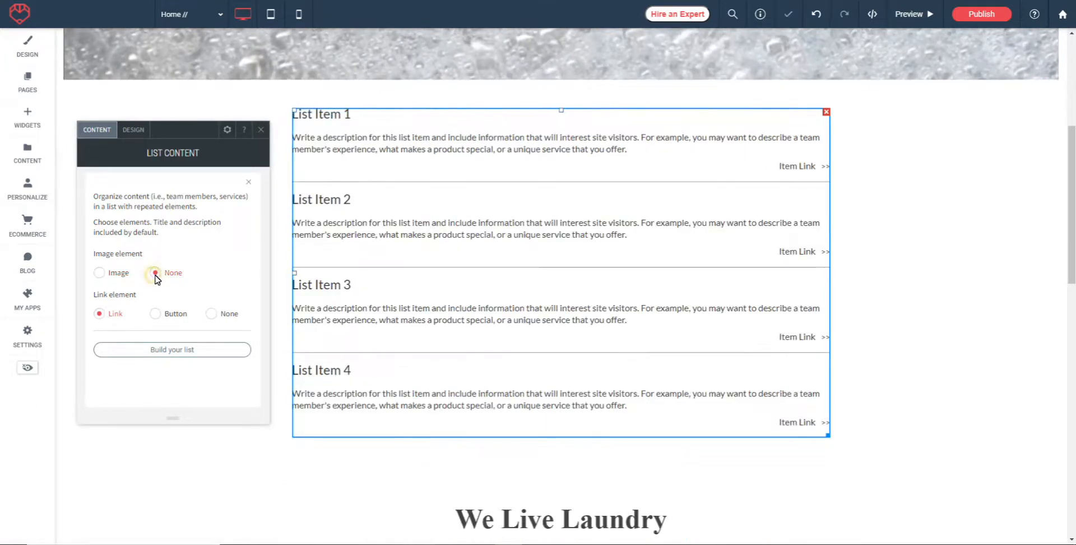
click(100, 273)
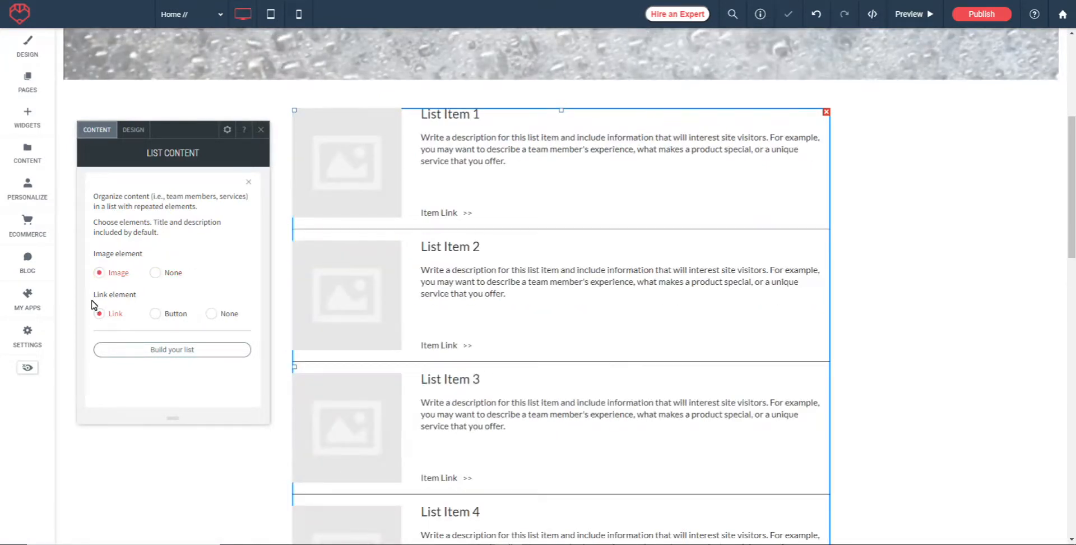
click(155, 315)
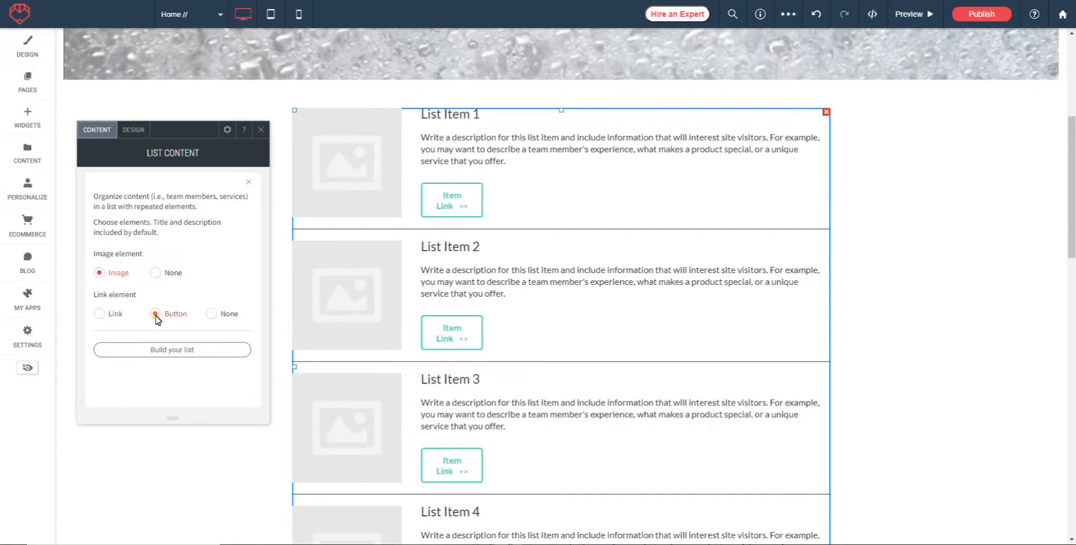
click(211, 313)
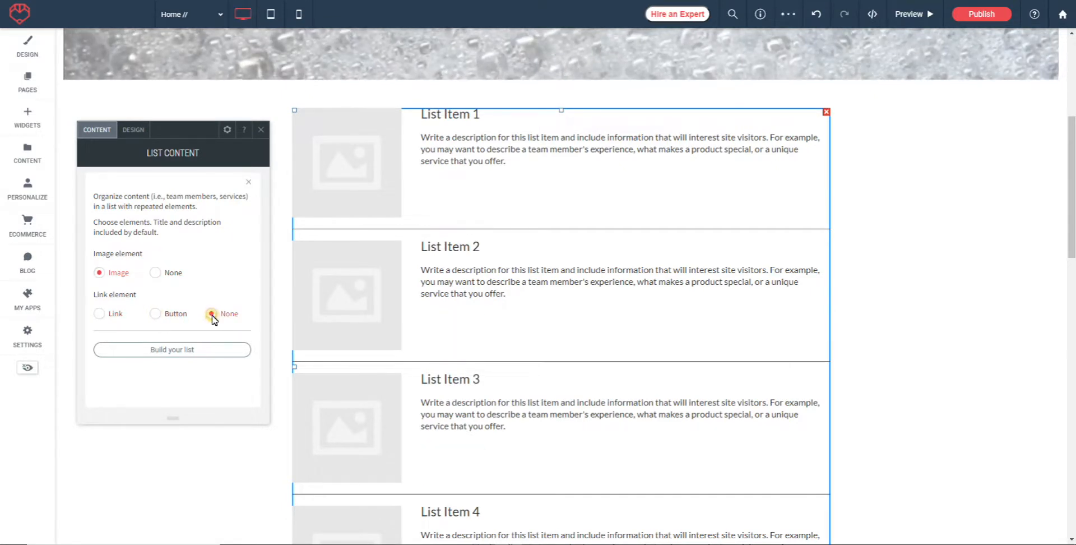
click(155, 315)
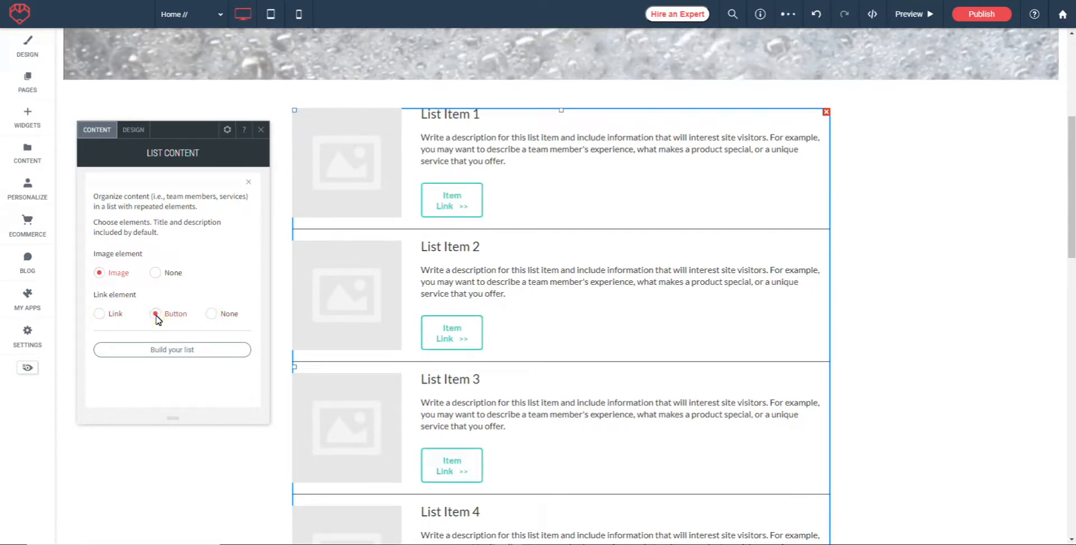
click(99, 314)
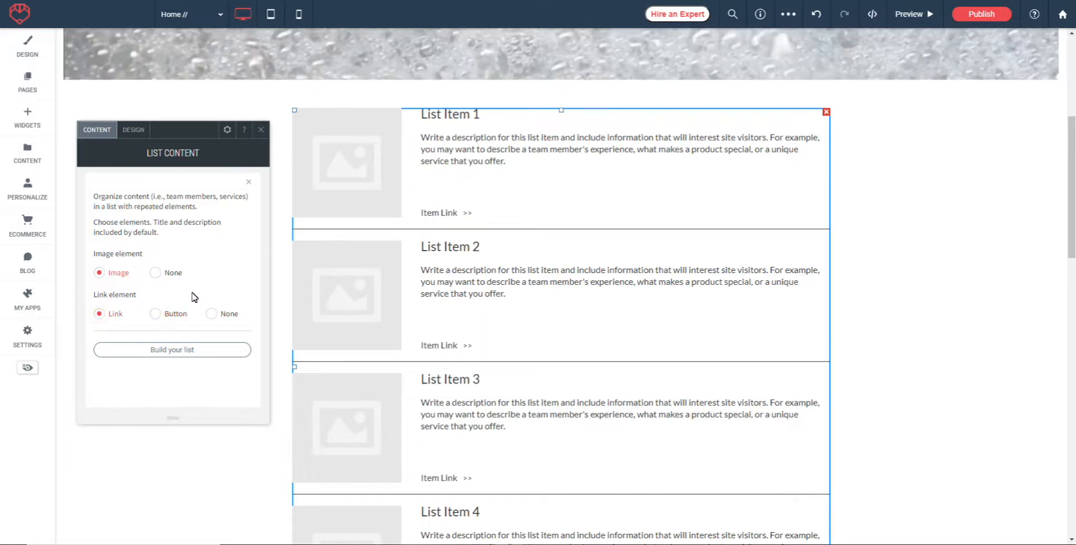
Build the list with the chosen elements and add a new item after List Item 4.
click(187, 354)
scroll(641, 292, down, 3)
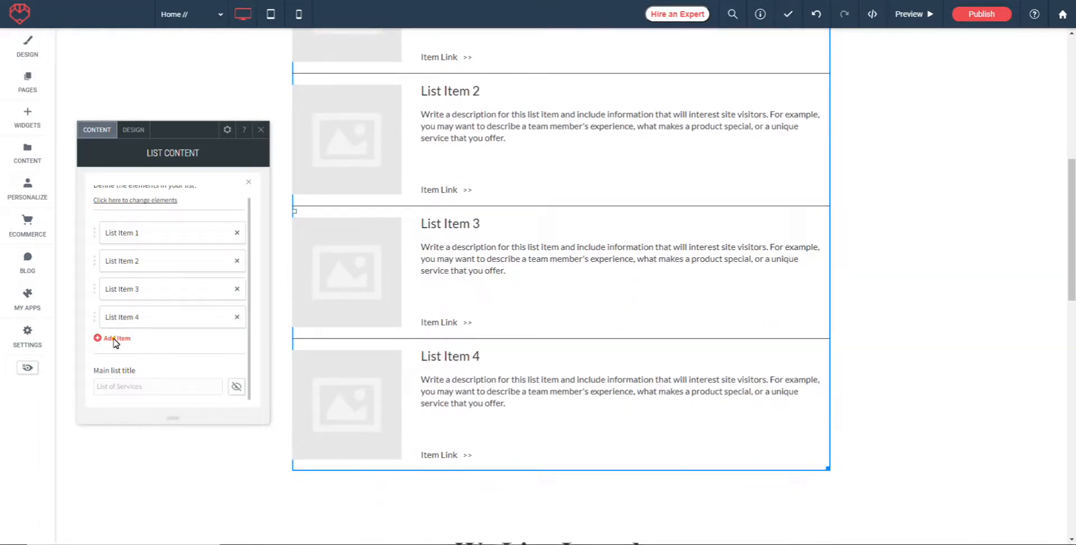
click(115, 340)
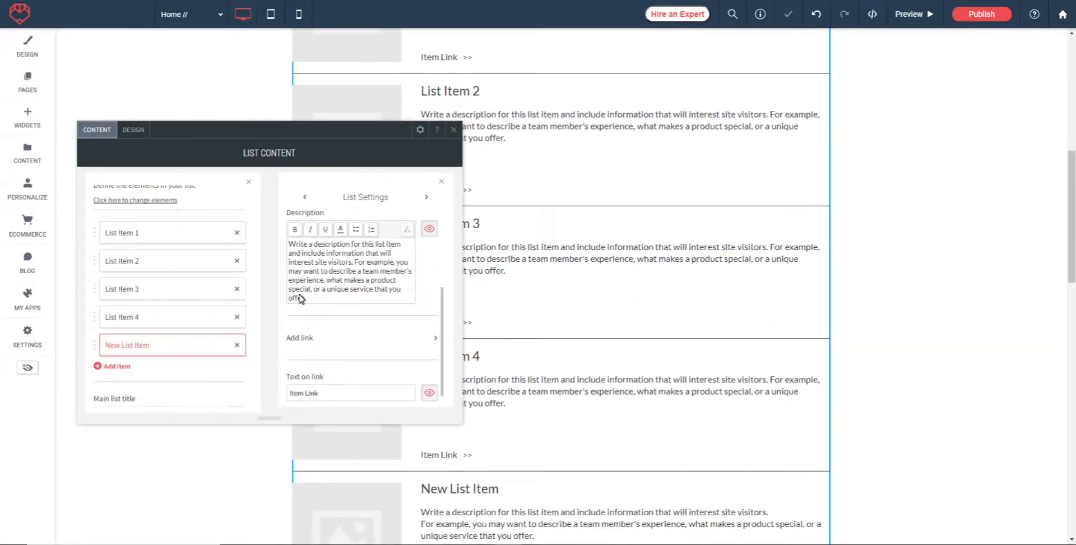
Set the new list item's image to the washing machine icon wash-n-fold_icon-113x113.svg.
scroll(358, 259, up, 3)
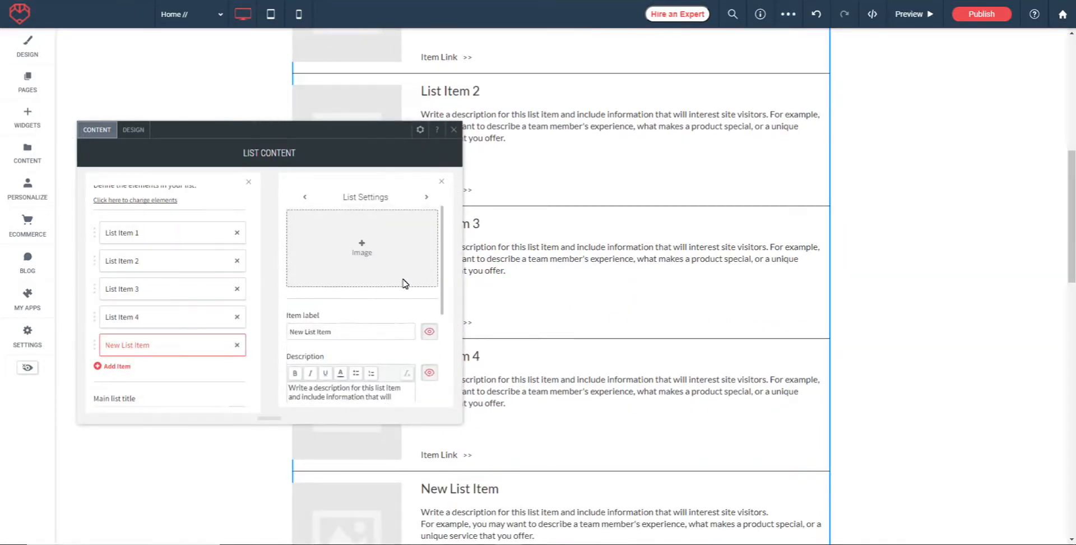
scroll(369, 276, down, 1)
click(361, 227)
click(506, 287)
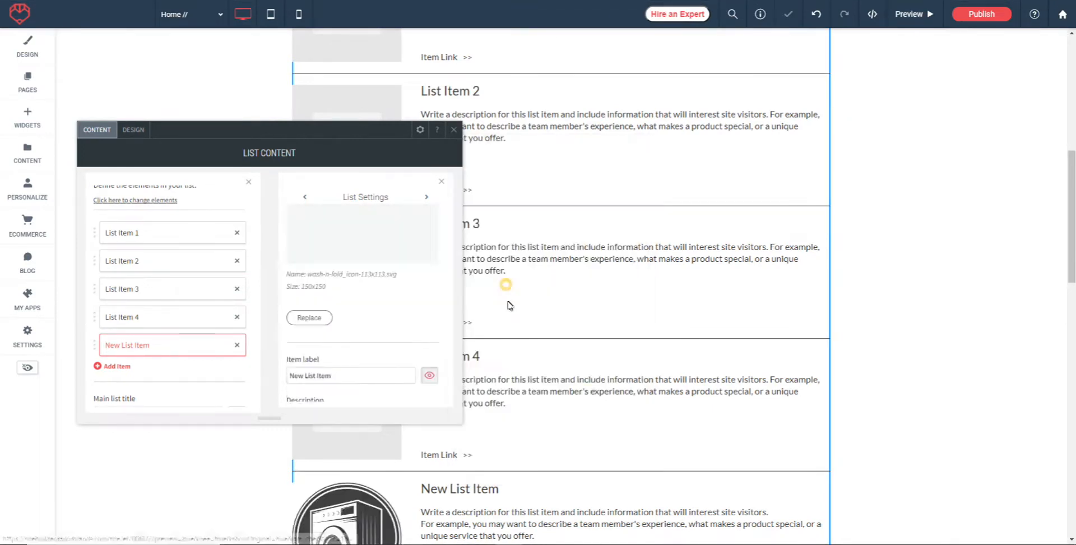
Set the new item's label to "Washing Machine" and close the list settings.
scroll(372, 269, down, 2)
scroll(400, 263, down, 1)
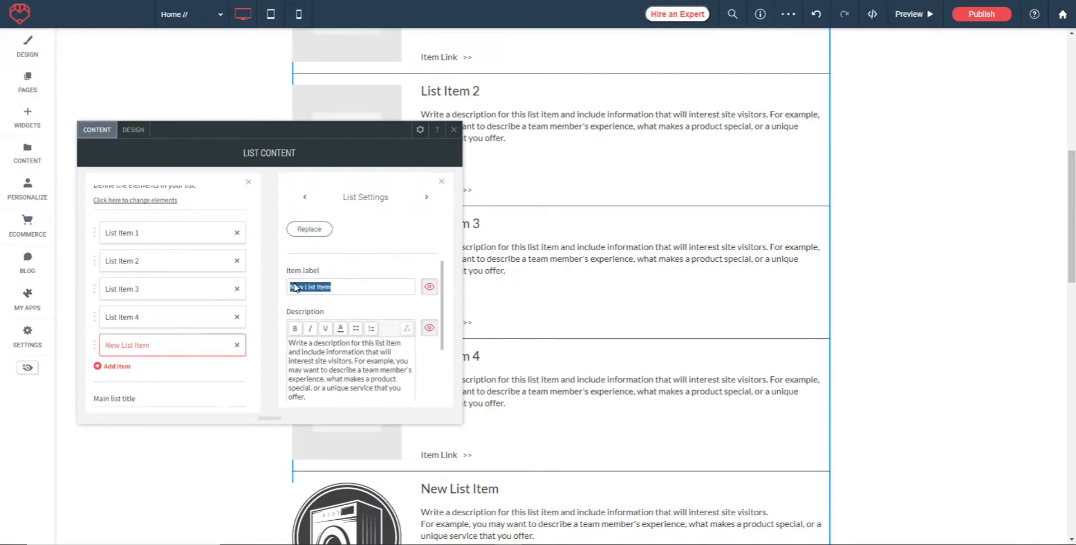
text(Washing Machine)
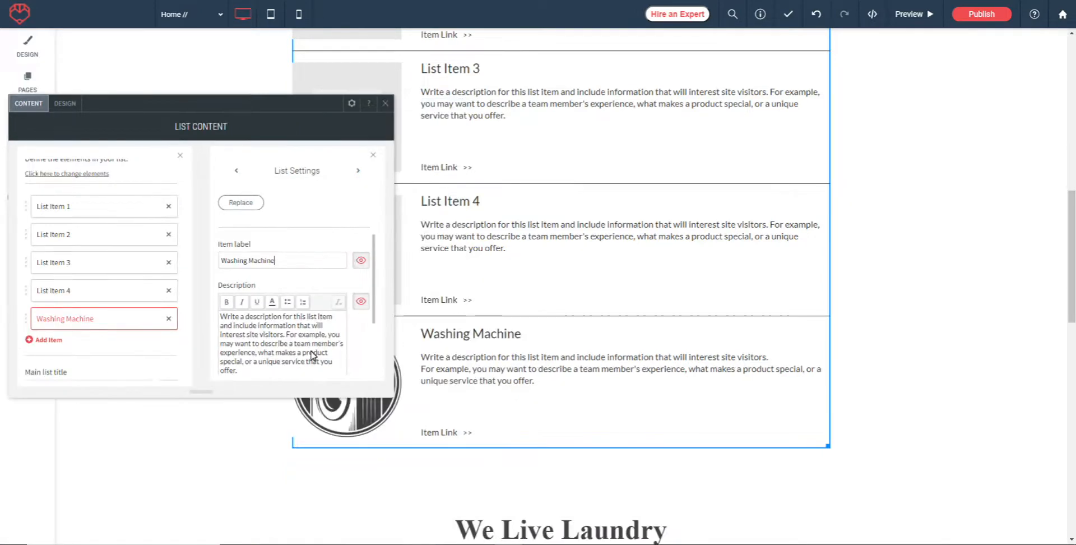
click(387, 103)
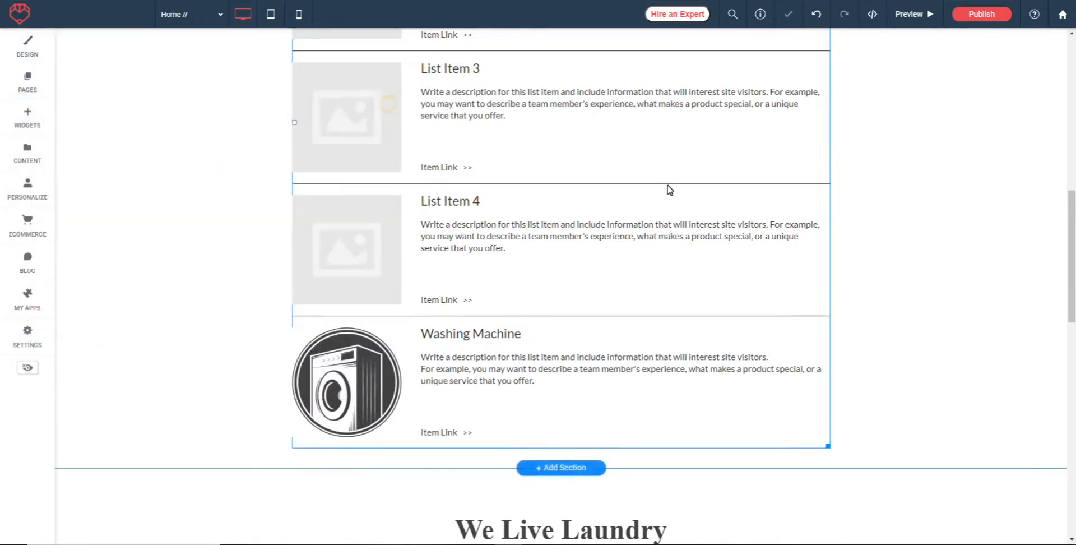
Review the list on the page and open its design settings.
scroll(670, 193, down, 2)
scroll(673, 205, up, 3)
scroll(671, 209, down, 4)
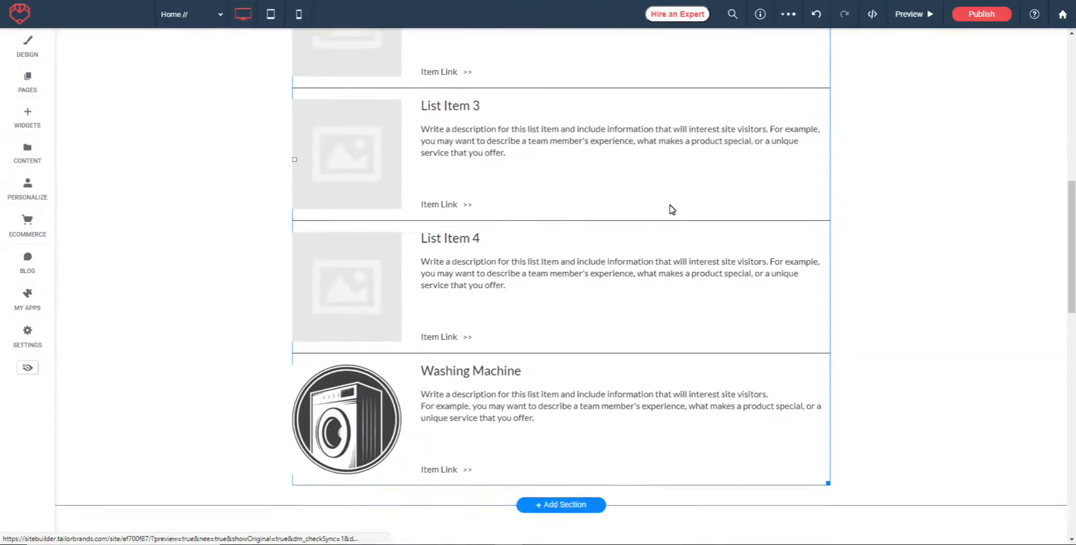
click(423, 205)
scroll(837, 266, up, 1)
scroll(860, 269, up, 6)
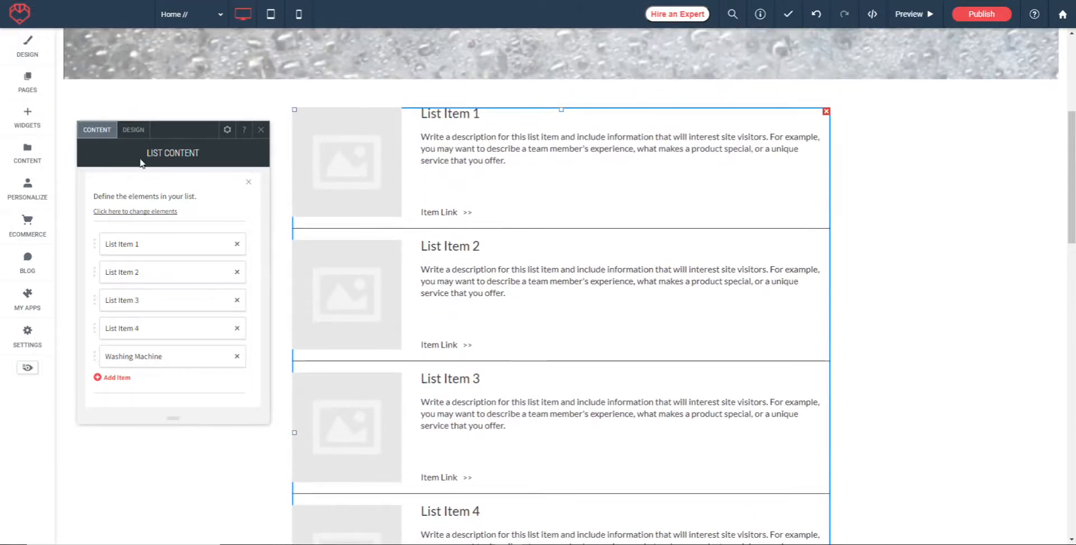
click(133, 130)
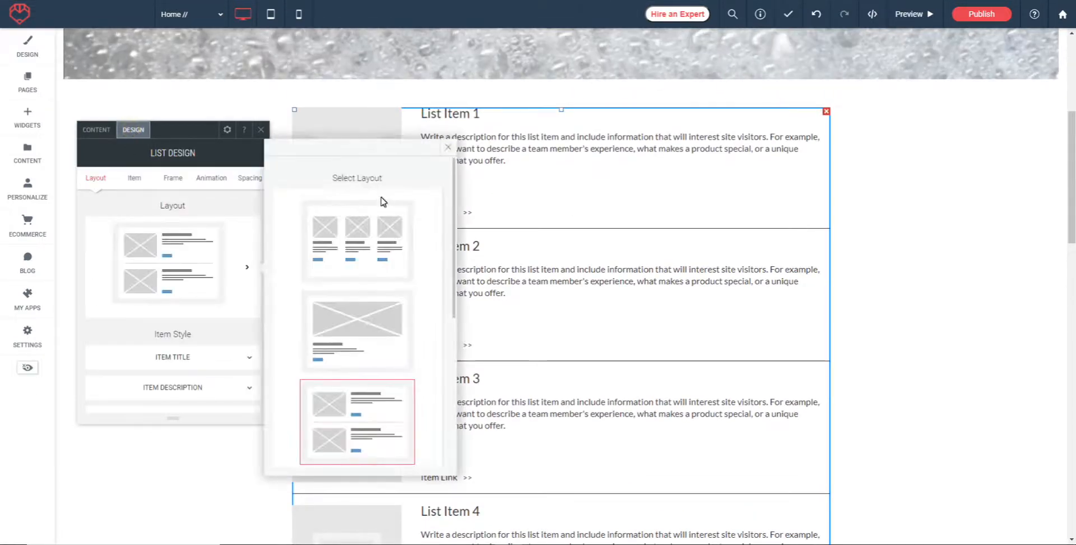
Try the large-image, overlaid-title, title-above-image and right-hand-image list layouts, ending on stacked rows with images left of the text.
drag(356, 150, 568, 164)
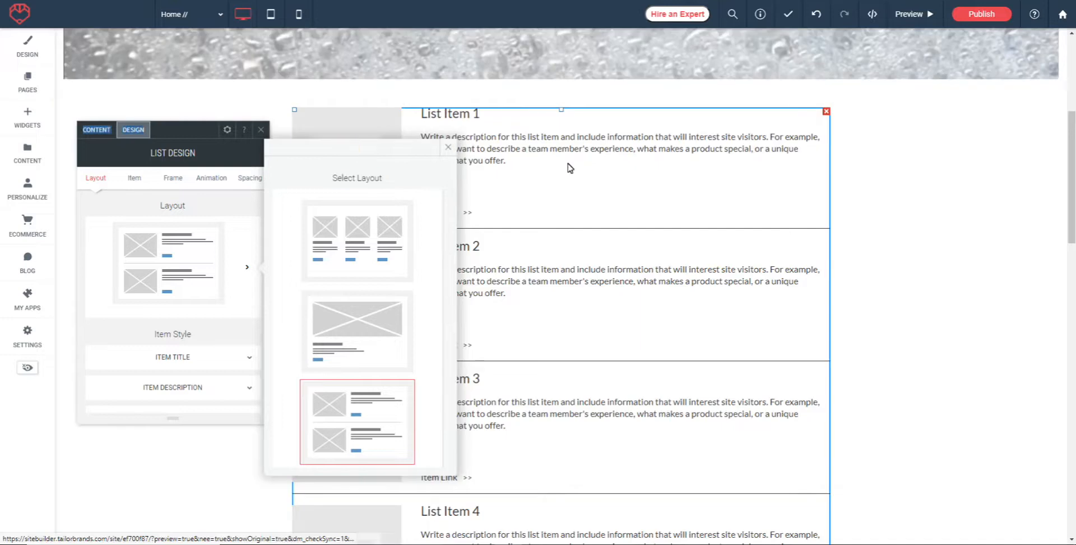
scroll(341, 229, down, 1)
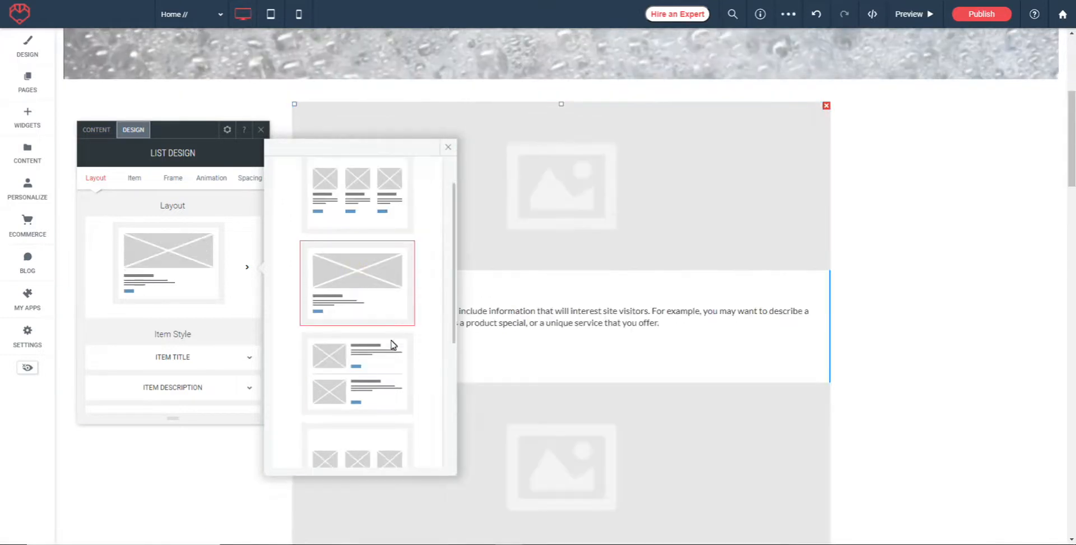
scroll(412, 325, down, 1)
scroll(416, 314, down, 2)
click(357, 336)
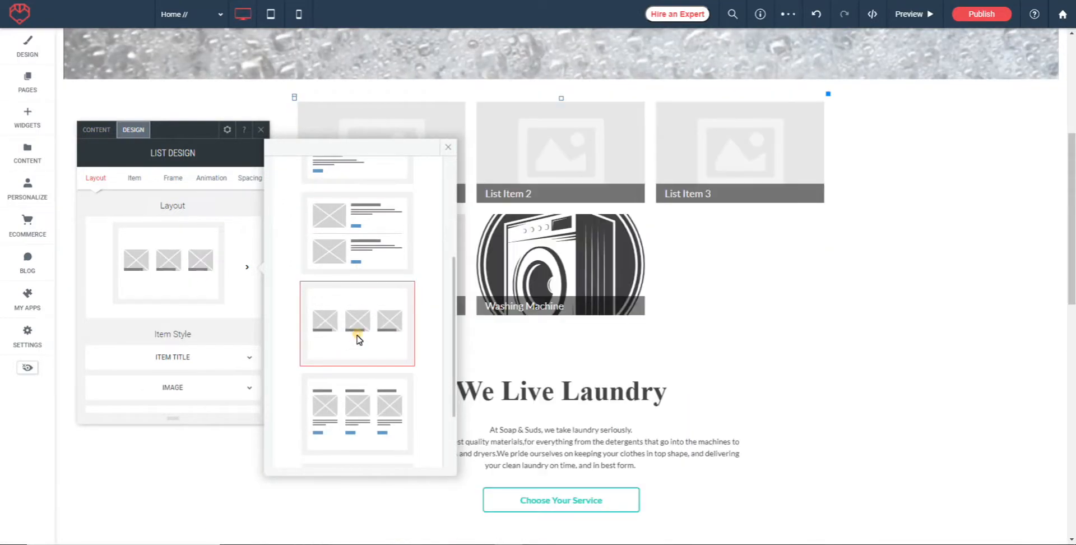
click(359, 418)
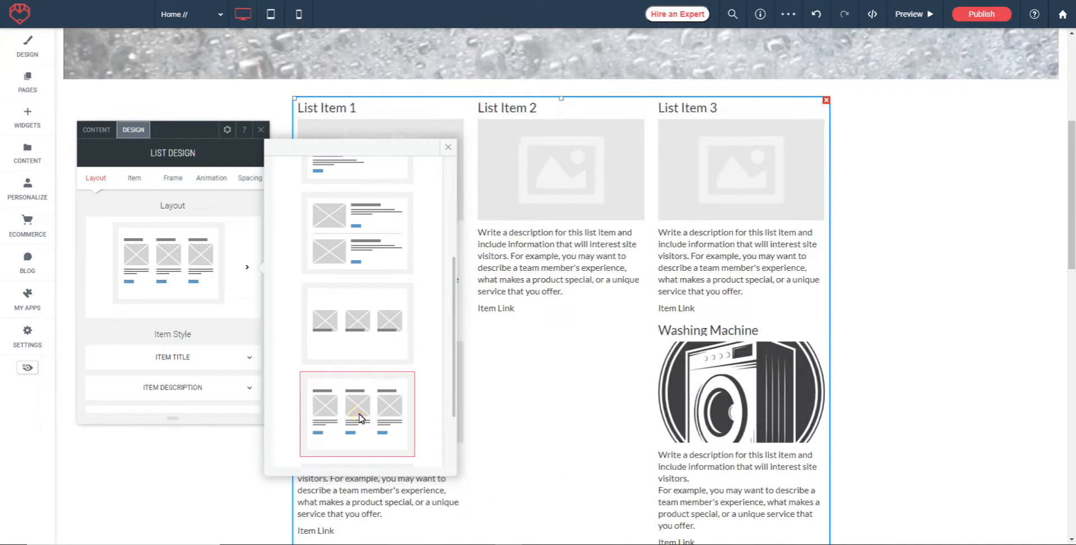
scroll(404, 359, down, 2)
click(358, 399)
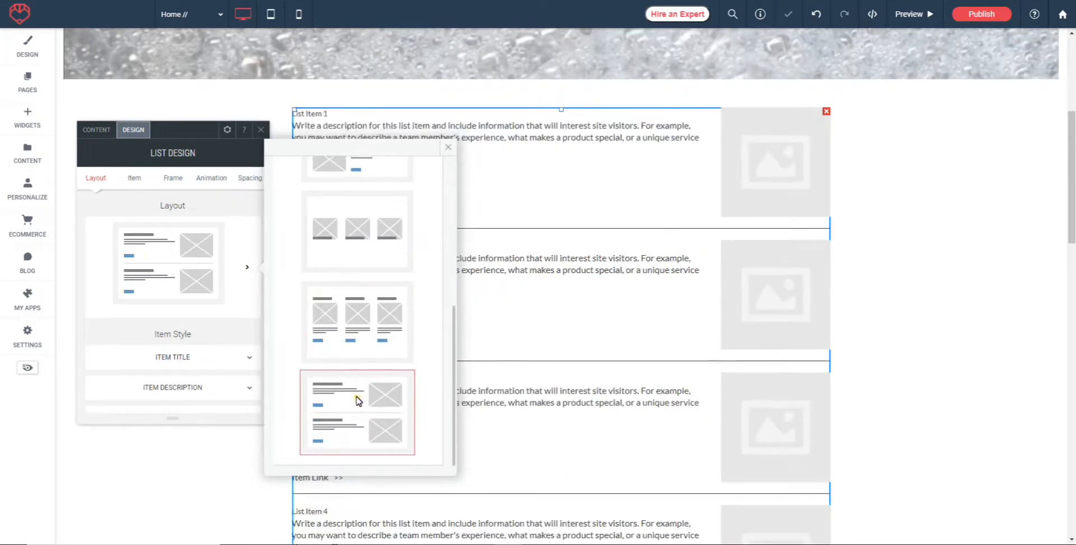
scroll(354, 365, up, 4)
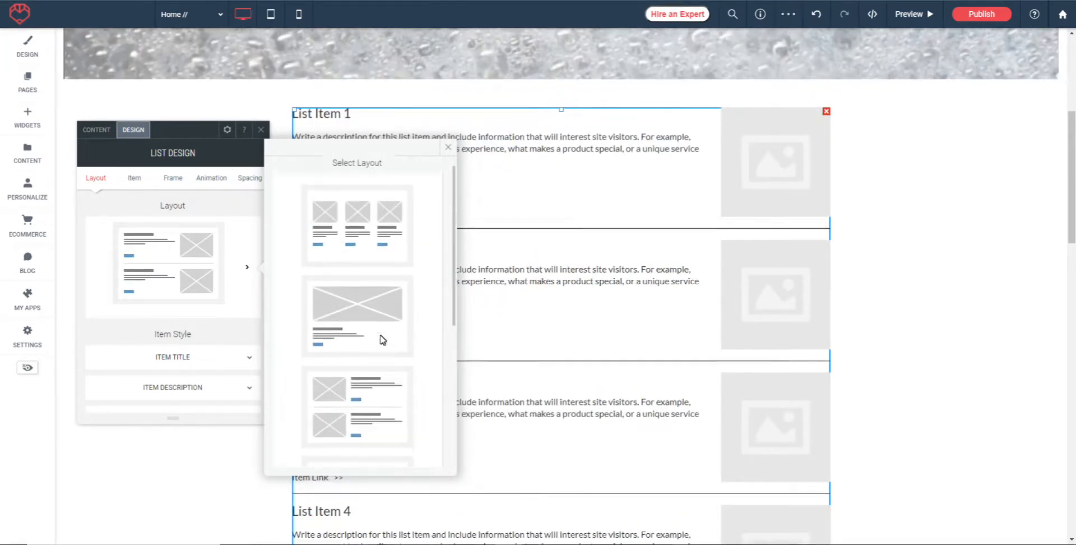
scroll(391, 345, down, 3)
click(394, 327)
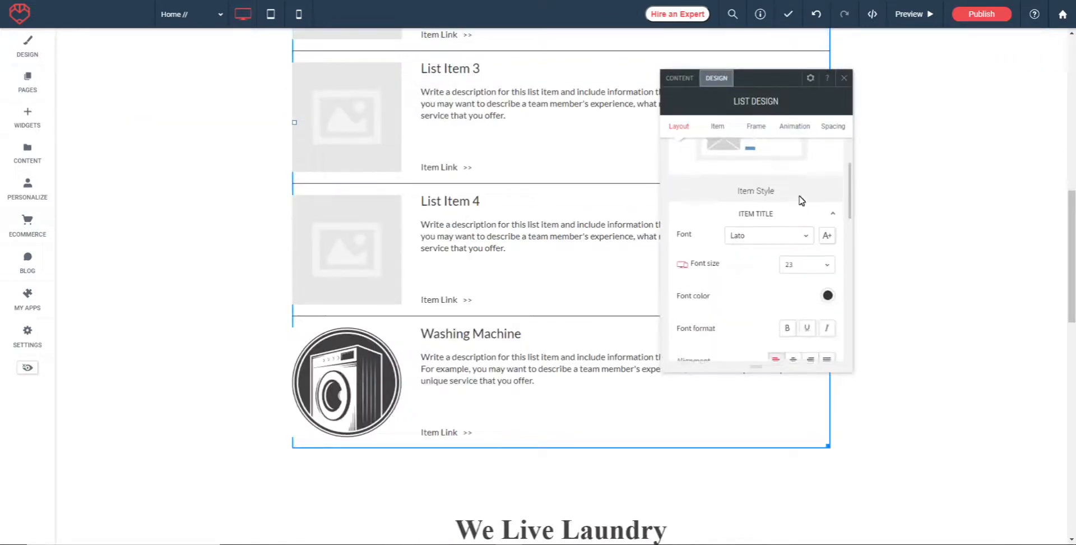
Make the titles of all list items bold.
scroll(801, 201, down, 1)
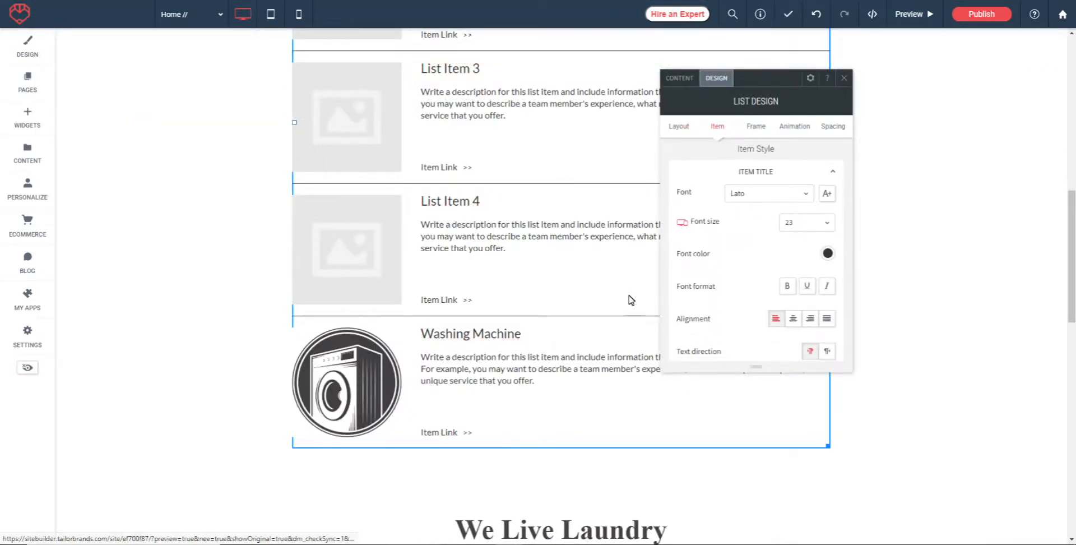
scroll(745, 261, down, 1)
click(788, 254)
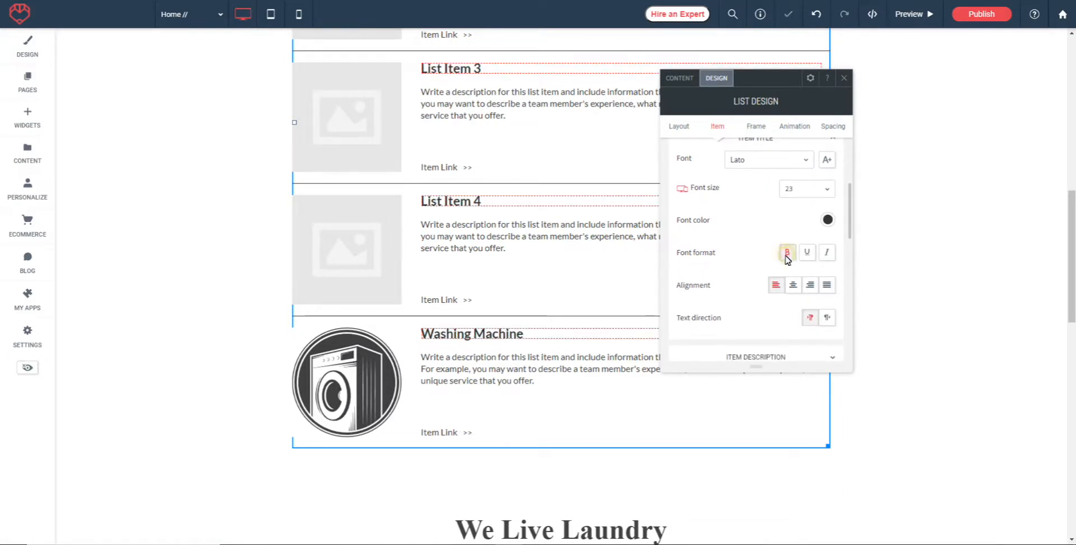
Review the text formatting options for the list item descriptions.
scroll(800, 262, down, 1)
scroll(750, 269, down, 2)
click(748, 256)
scroll(746, 257, down, 2)
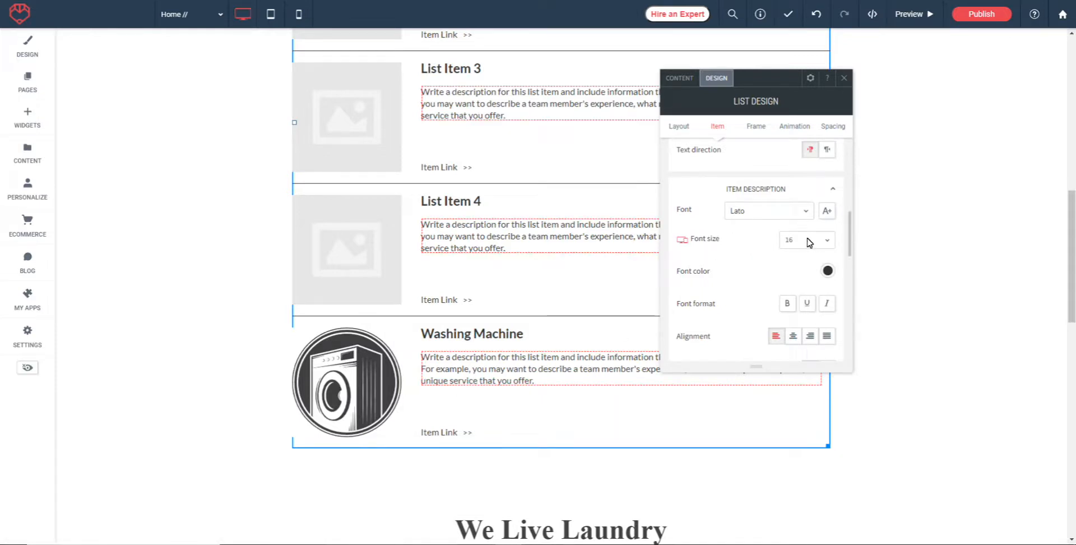
scroll(768, 281, down, 3)
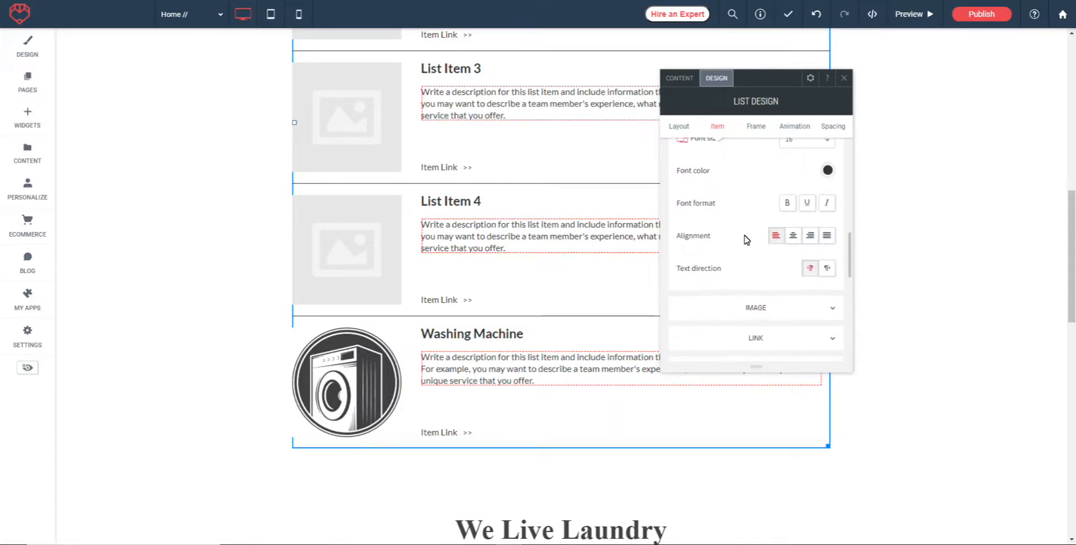
Try the Zoom out hover effect on the list item images and set it to Blur, keeping border and rounded corners at 0px.
click(754, 307)
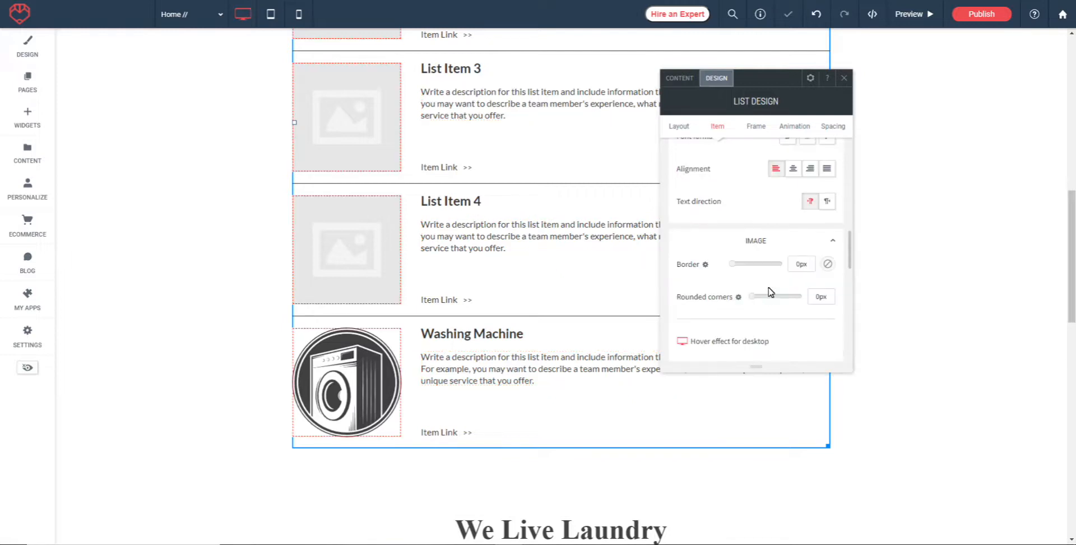
mouse_move(732, 265)
mouse_down()
mouse_move(750, 265)
mouse_move(725, 266)
mouse_up()
mouse_move(751, 297)
mouse_down()
mouse_move(769, 297)
mouse_move(748, 297)
mouse_up()
scroll(759, 264, down, 2)
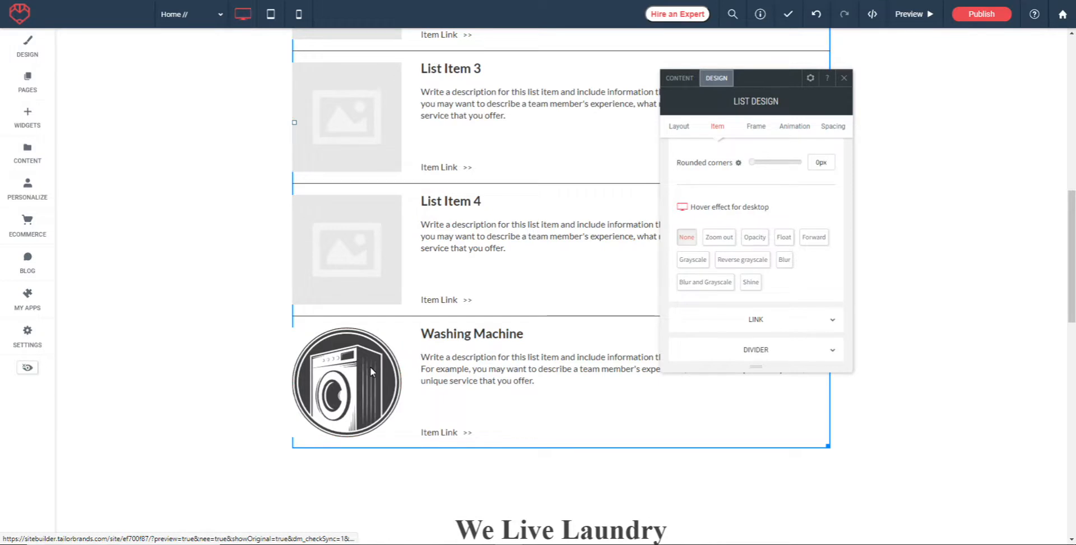
click(719, 238)
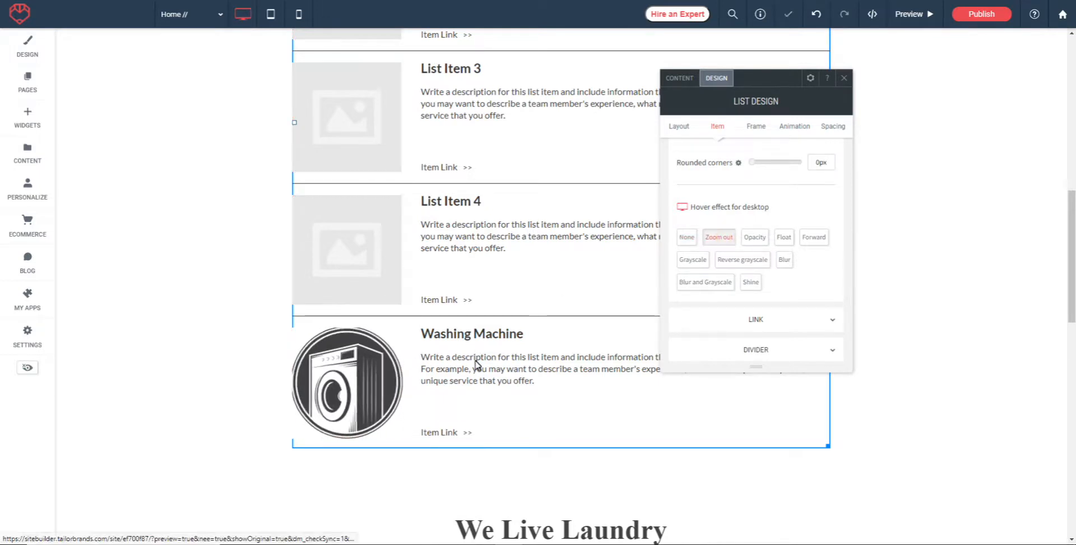
click(786, 261)
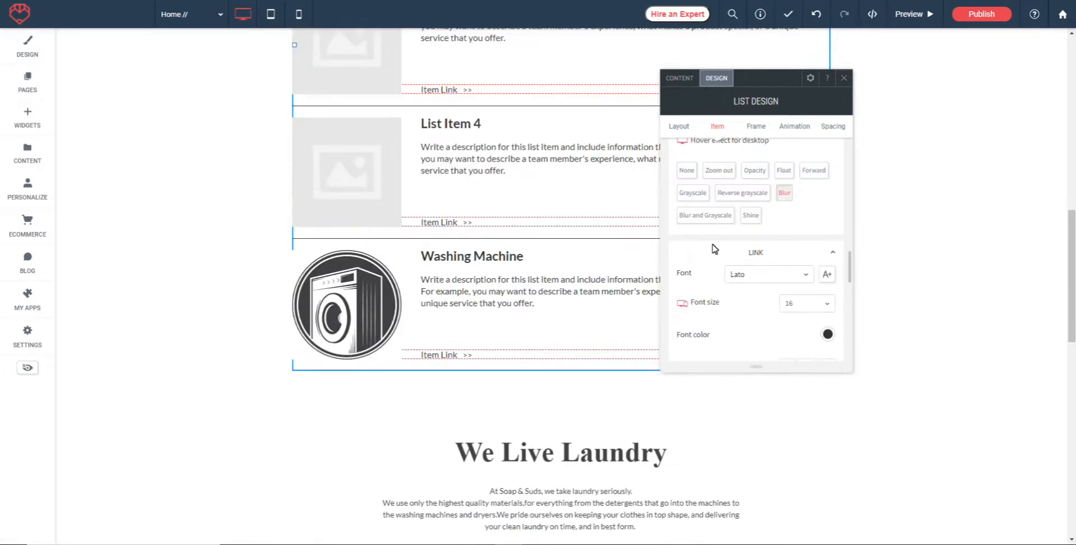
Set the item links' font color to the recent red #cd5866 and center their alignment.
scroll(715, 248, down, 1)
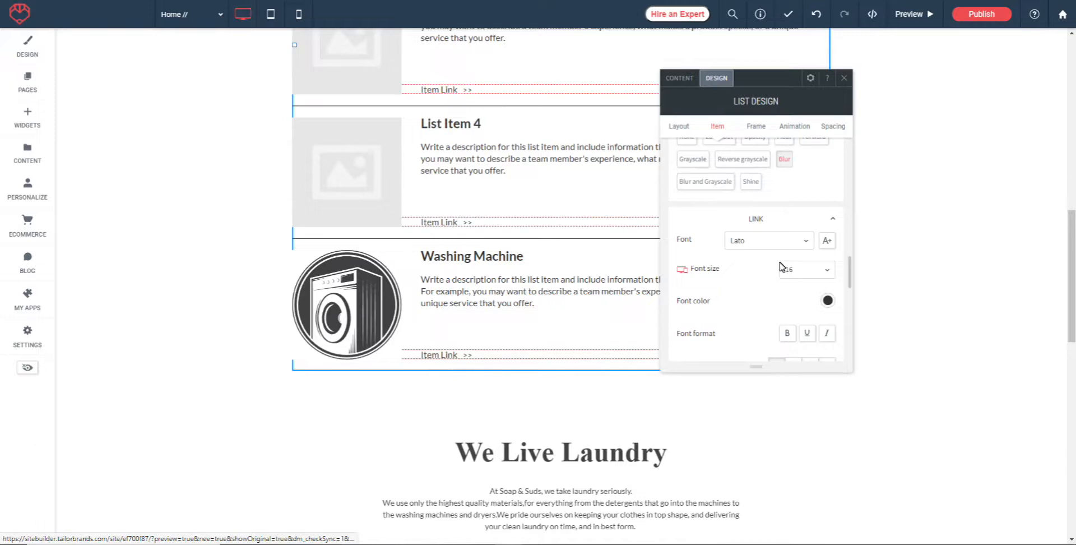
scroll(757, 279, down, 2)
click(828, 234)
click(974, 168)
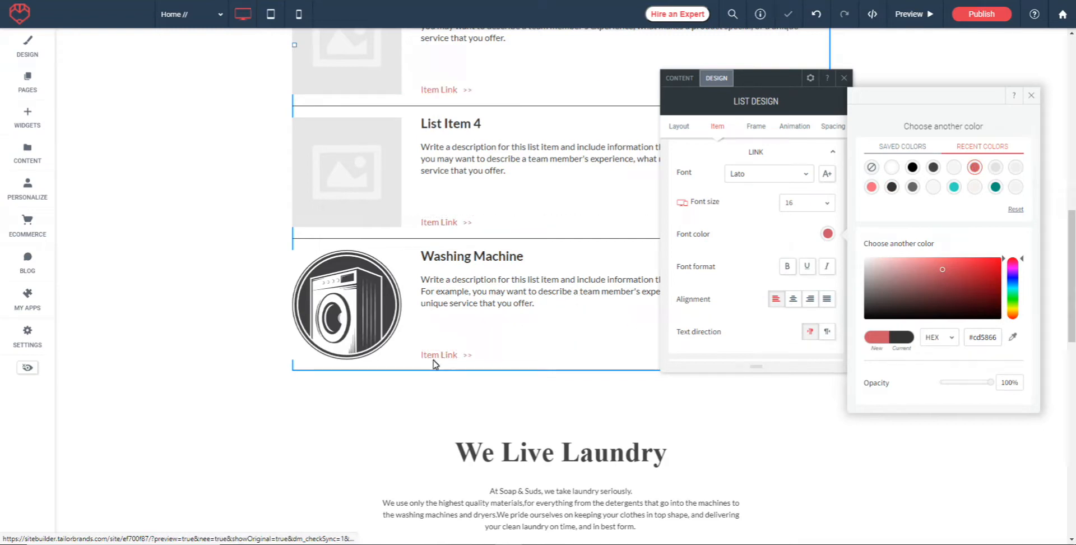
scroll(745, 269, down, 3)
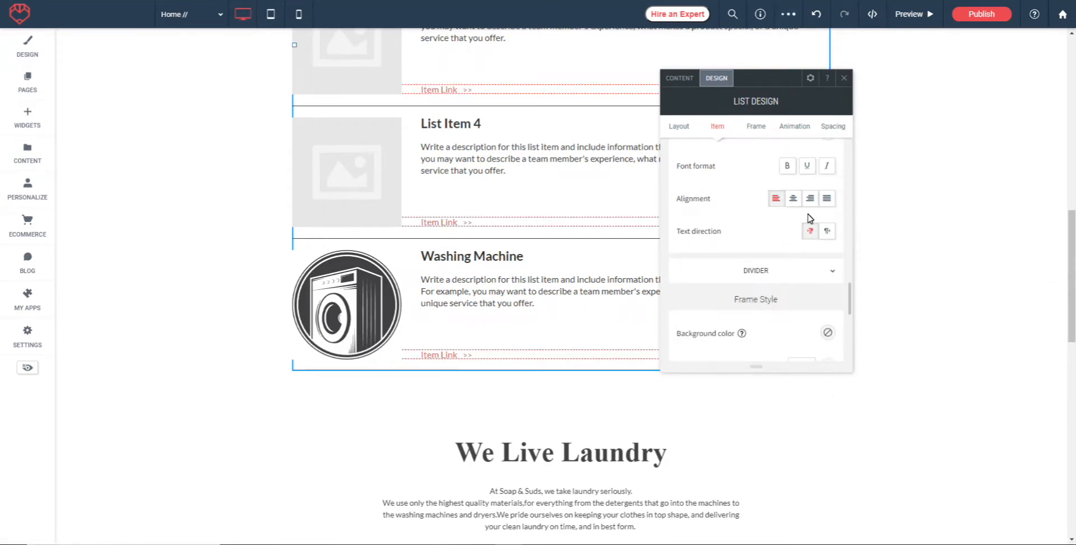
click(793, 198)
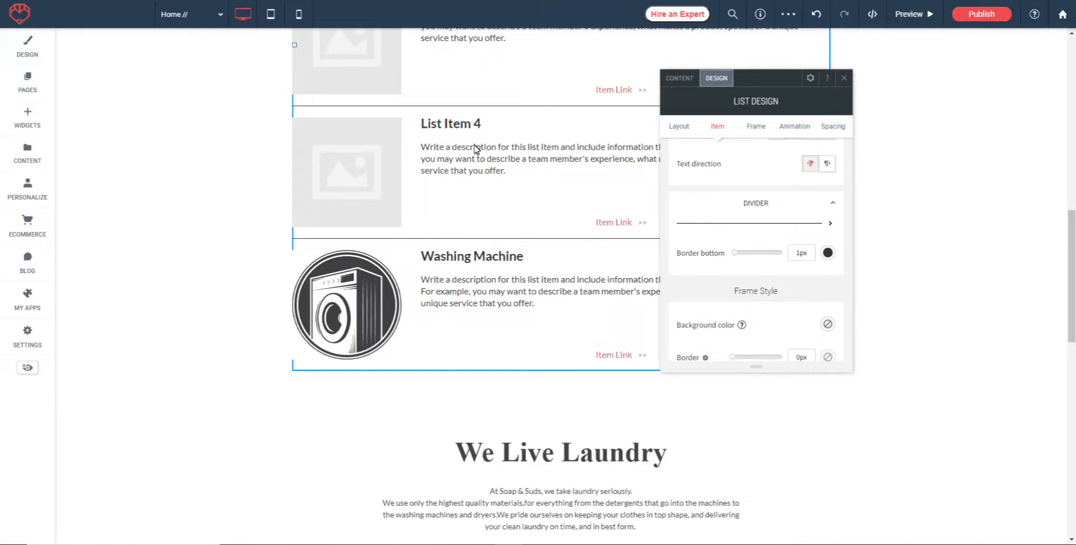
Try the thick and dashed item dividers, return to the thin solid line and color it #f26d7d.
scroll(527, 215, up, 5)
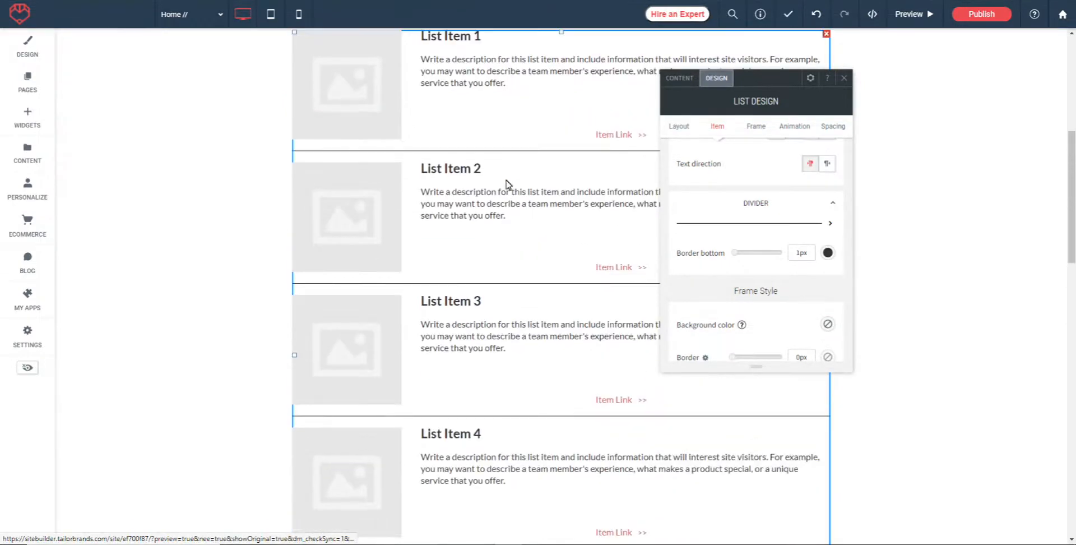
click(830, 223)
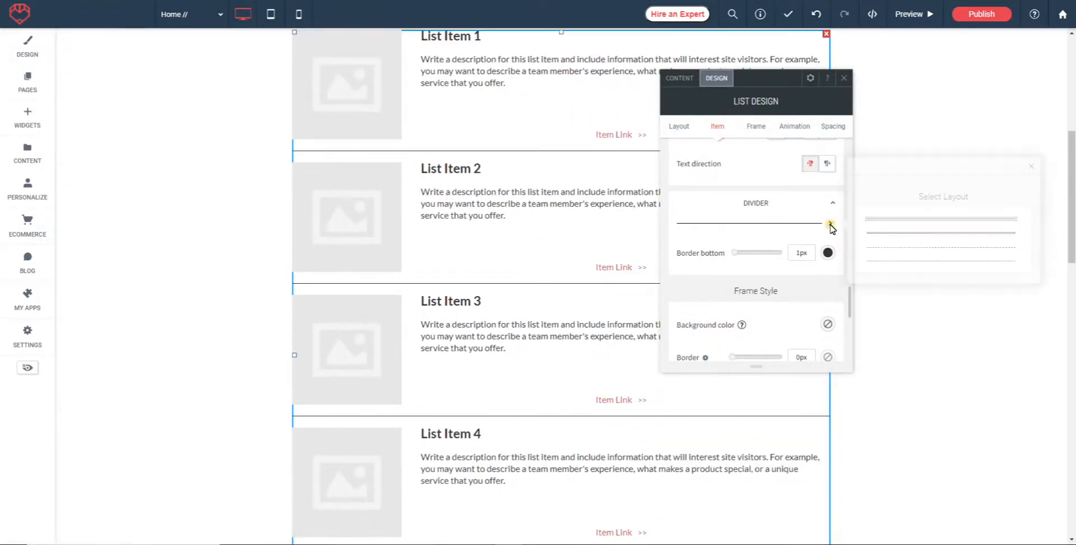
click(906, 233)
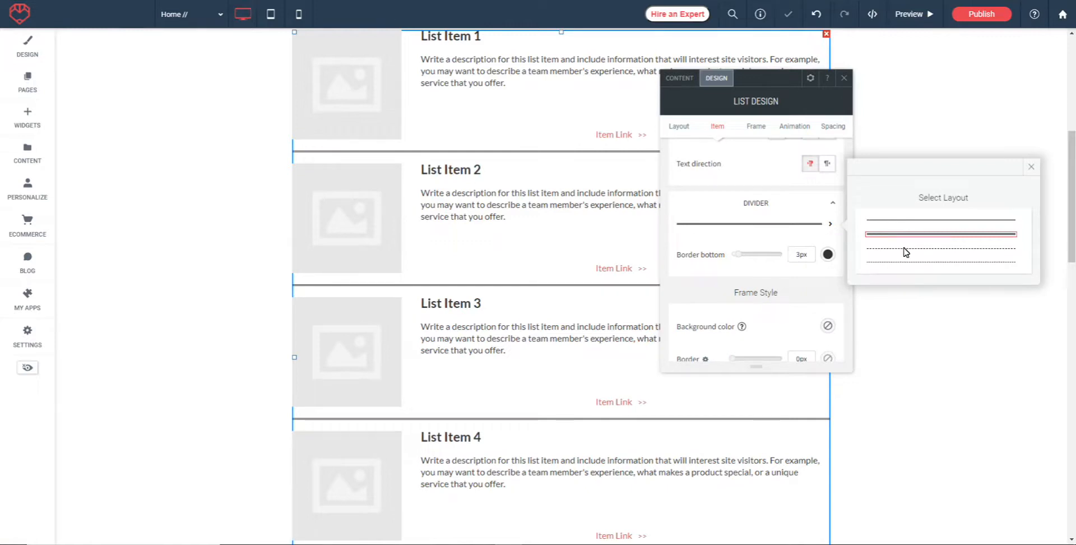
click(903, 248)
click(916, 219)
click(827, 253)
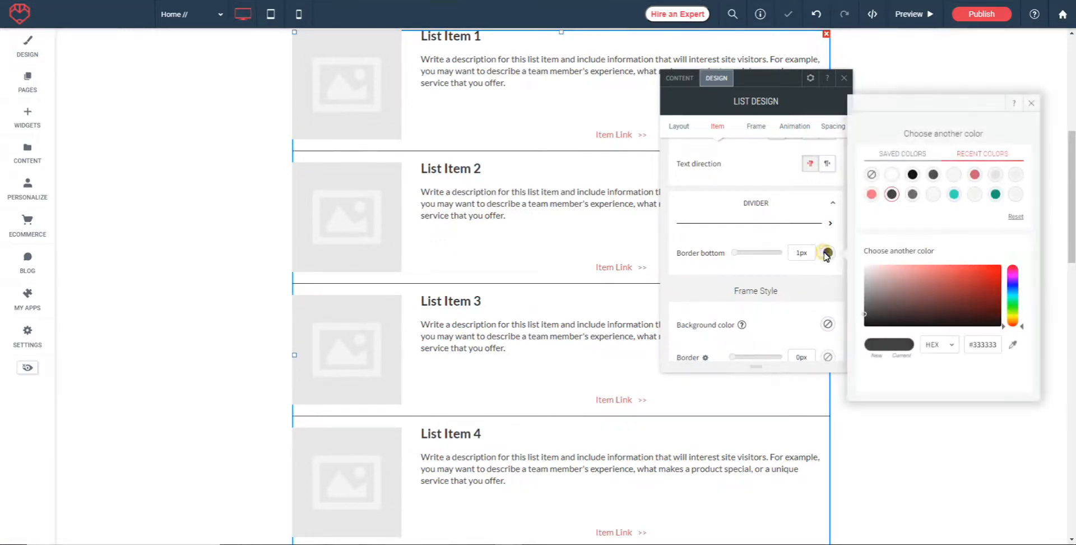
click(873, 195)
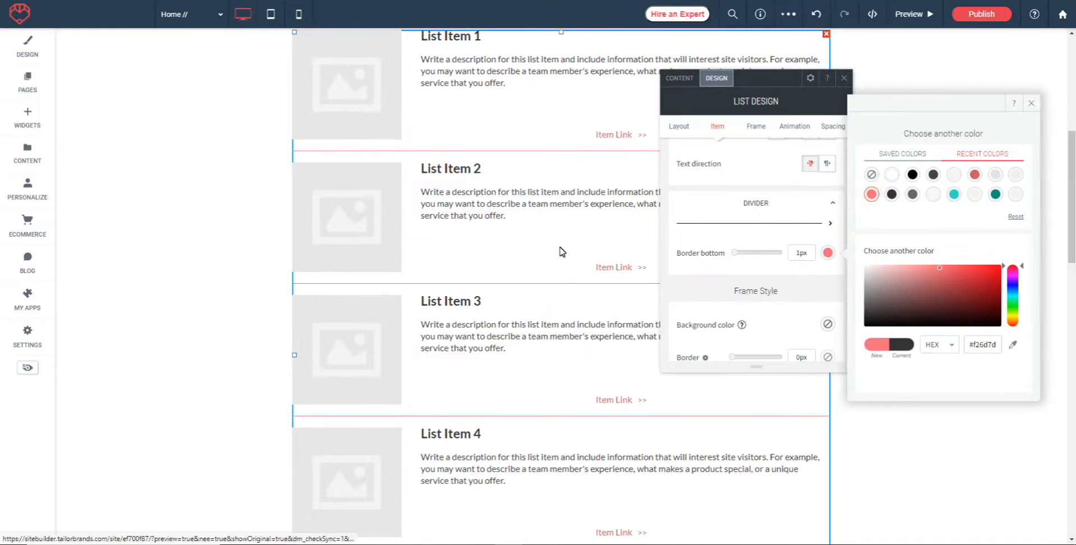
Set the list's animation to Fade in with the Entrance trigger.
scroll(766, 255, down, 3)
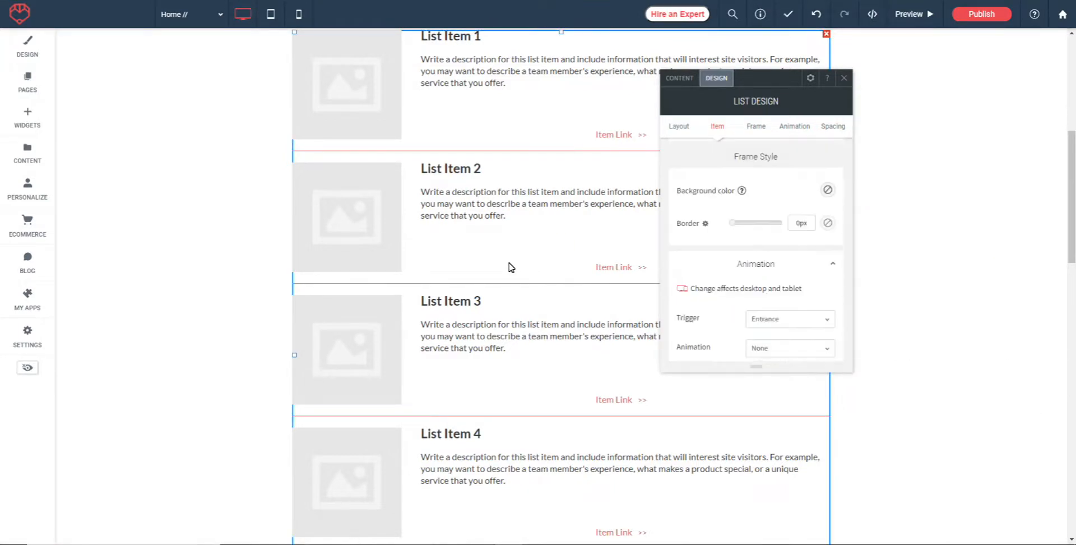
scroll(509, 266, up, 4)
scroll(506, 271, down, 2)
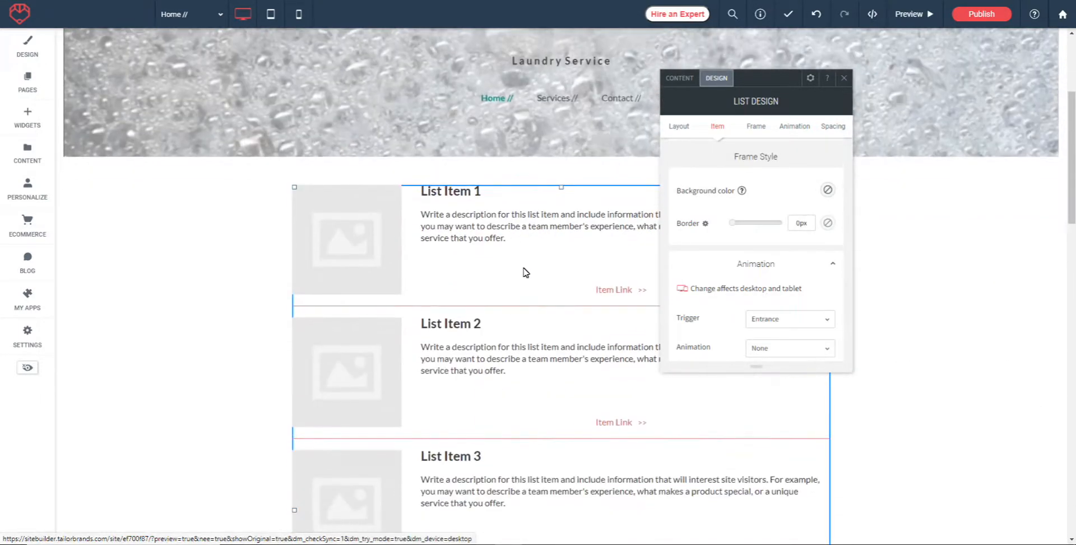
scroll(1017, 356, down, 4)
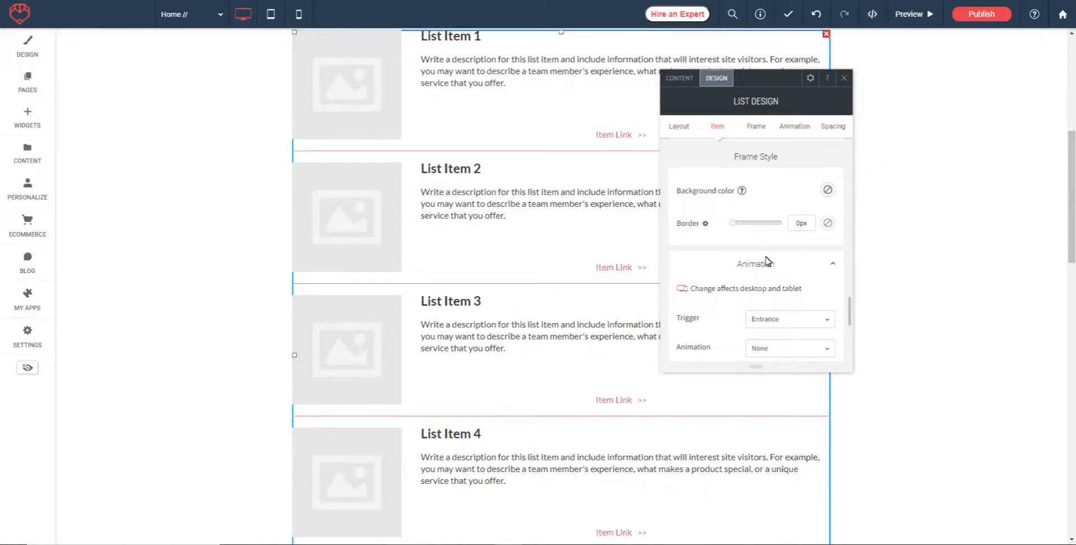
scroll(729, 269, down, 2)
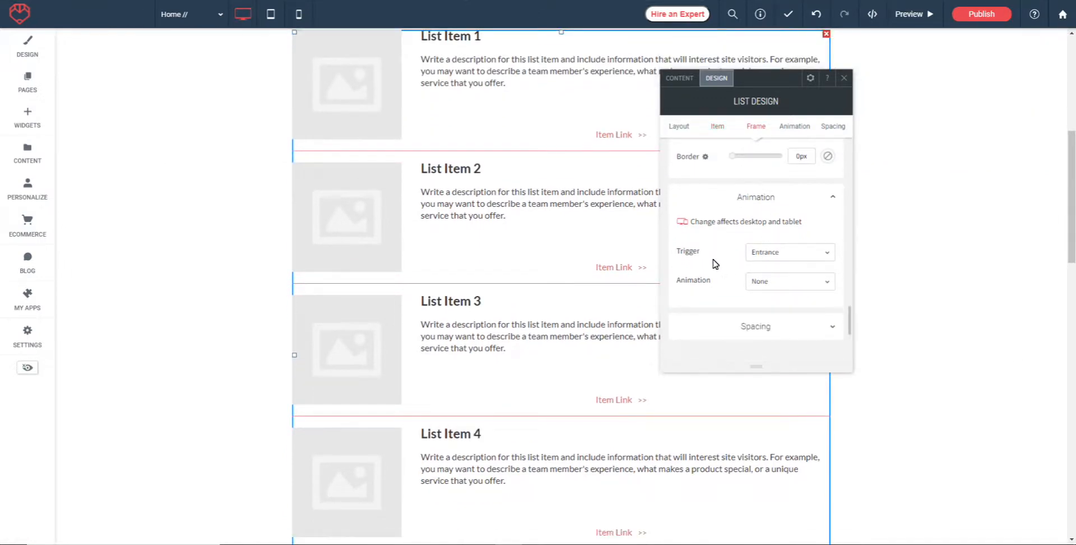
click(828, 252)
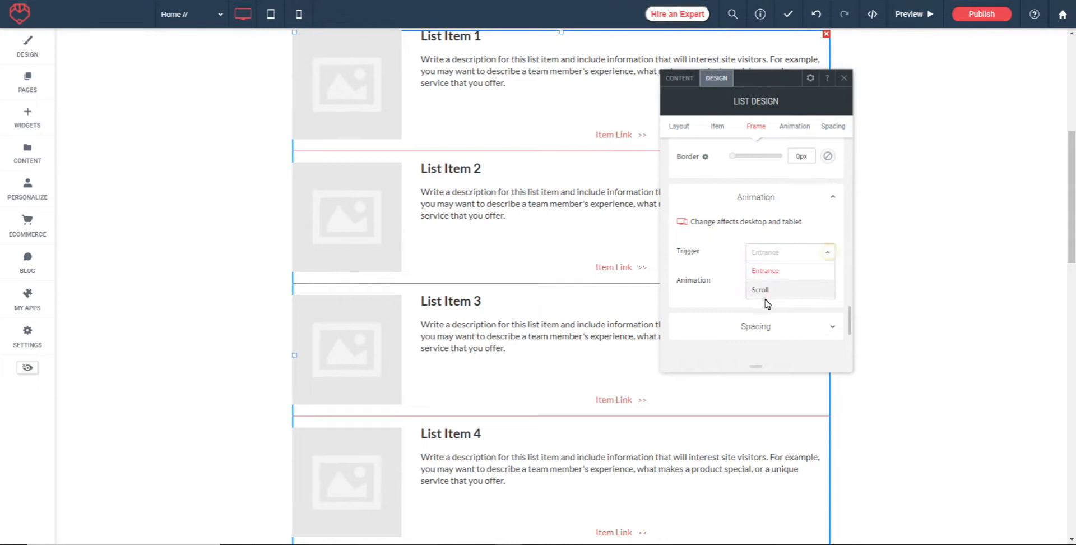
click(823, 271)
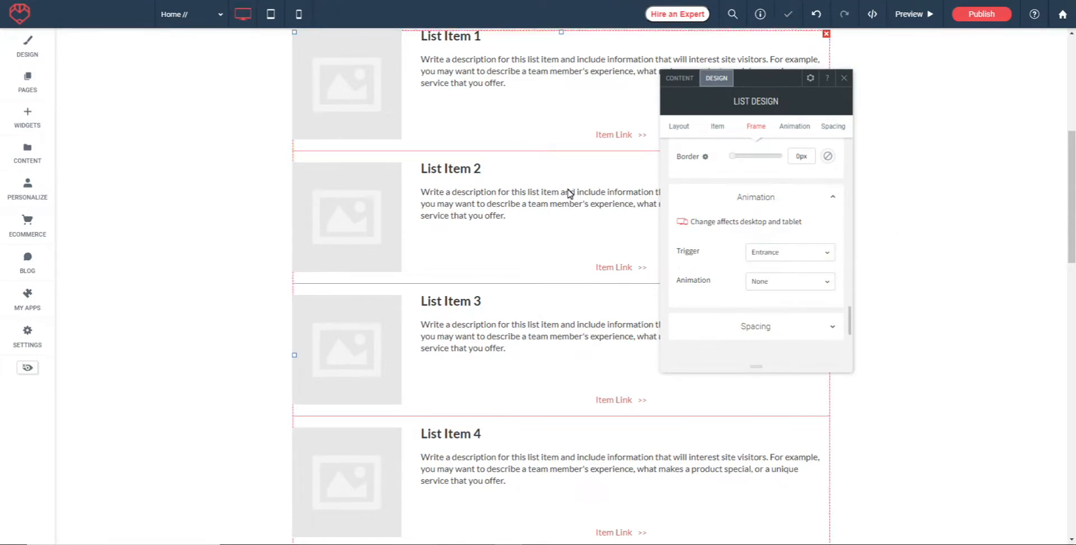
scroll(593, 219, up, 3)
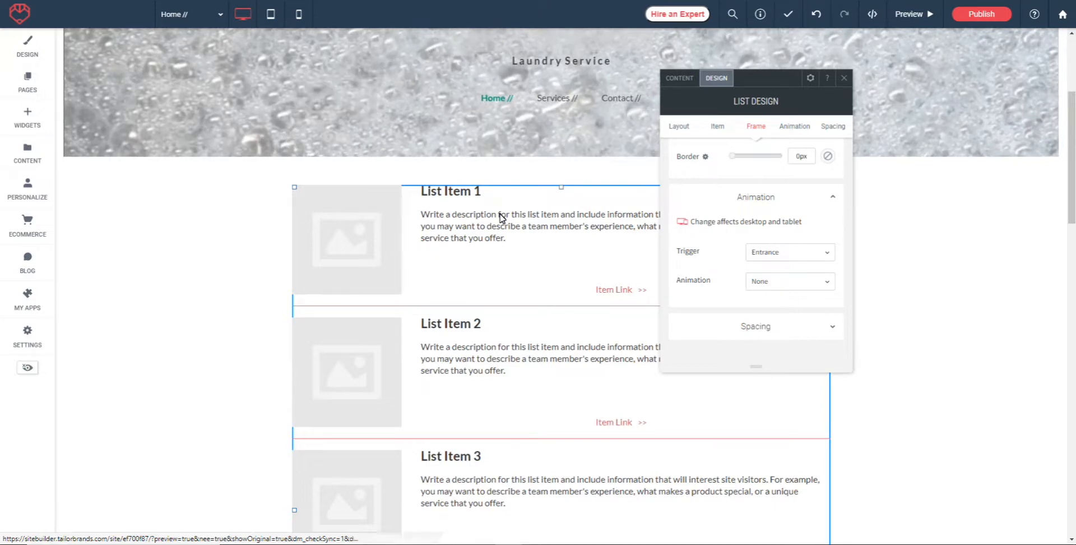
click(795, 280)
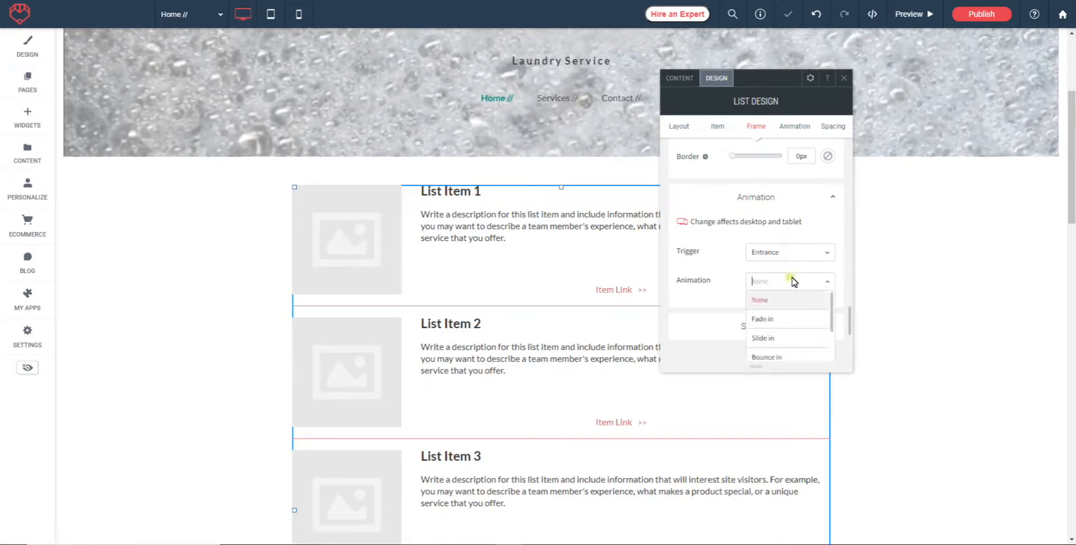
click(774, 320)
Check the direction, duration and delay options of the list's animation and preview it on the page.
scroll(585, 241, down, 4)
scroll(962, 257, down, 1)
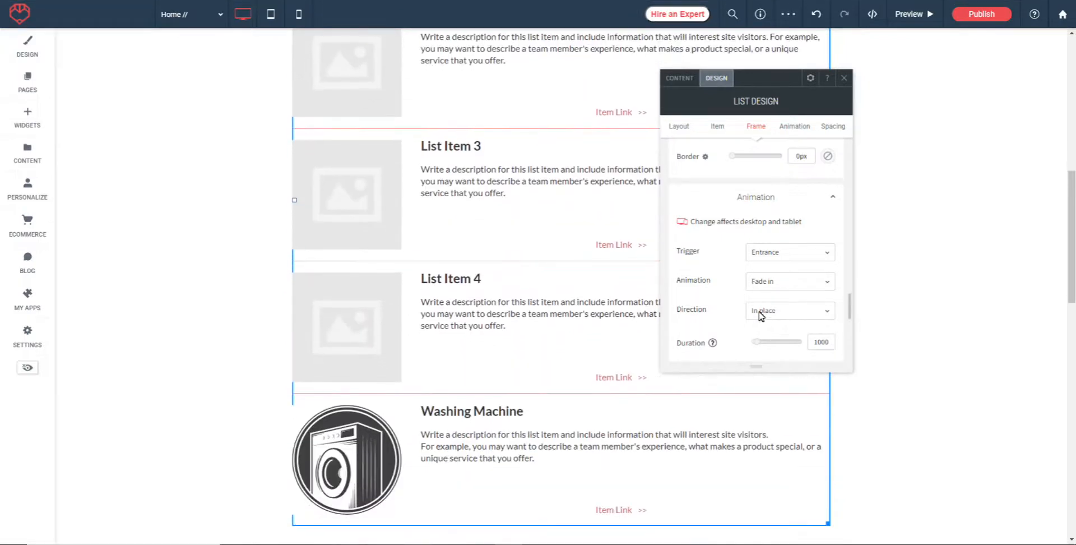
scroll(962, 279, down, 2)
scroll(774, 250, down, 3)
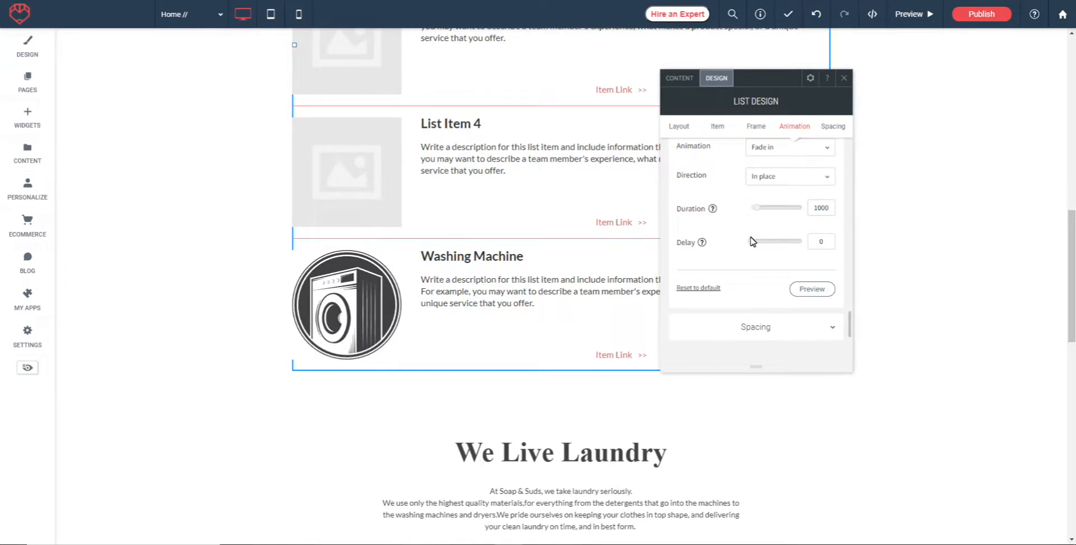
click(813, 289)
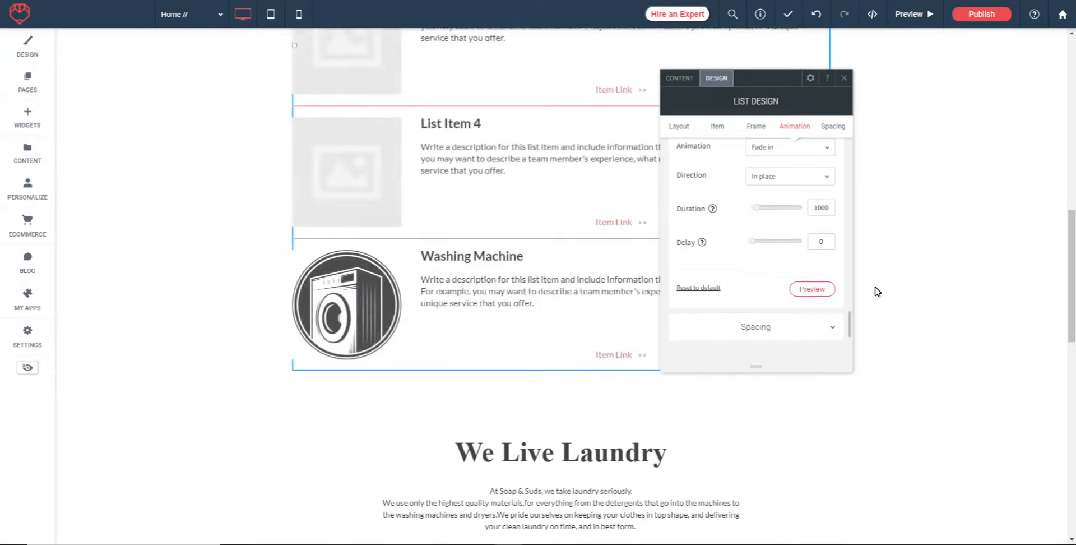
Expand the list's spacing options, close its design settings and review the styled list on the page.
scroll(950, 268, down, 2)
click(761, 329)
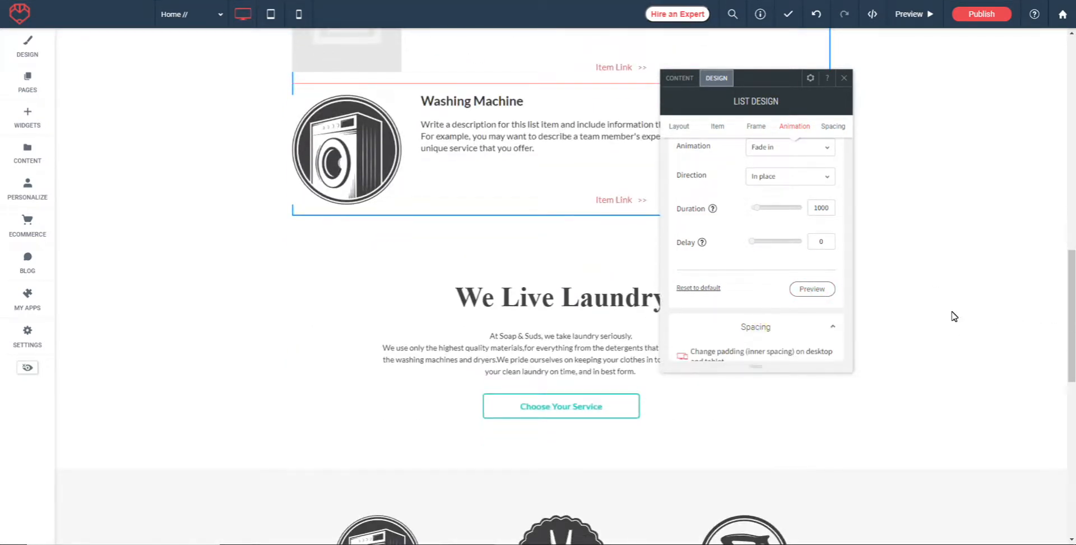
scroll(993, 313, down, 2)
scroll(779, 250, down, 3)
click(862, 265)
scroll(1062, 303, up, 6)
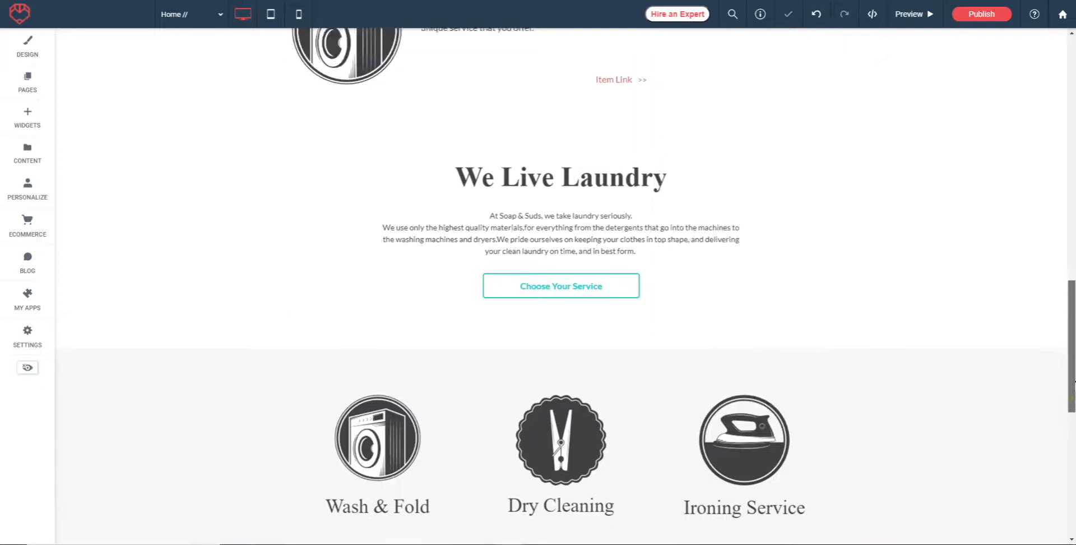
scroll(1058, 281, up, 3)
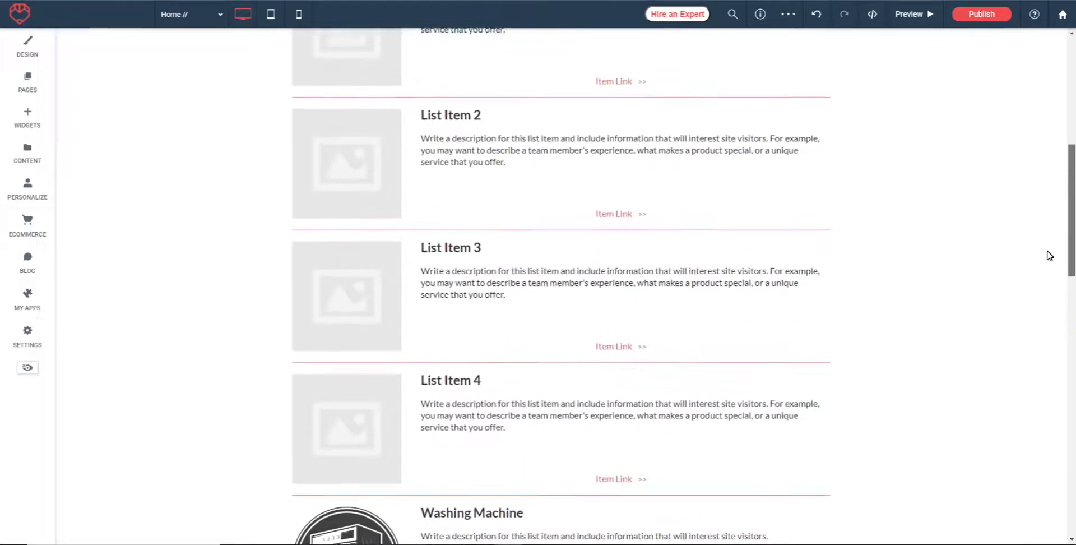